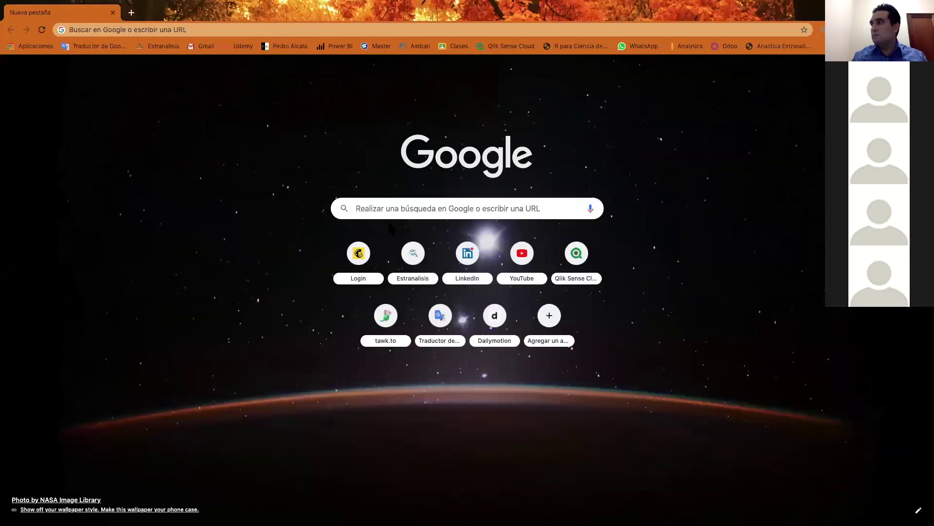
Search Google for "listado de api covid".
{"action": "left_click", "coordinate": [397, 208]}
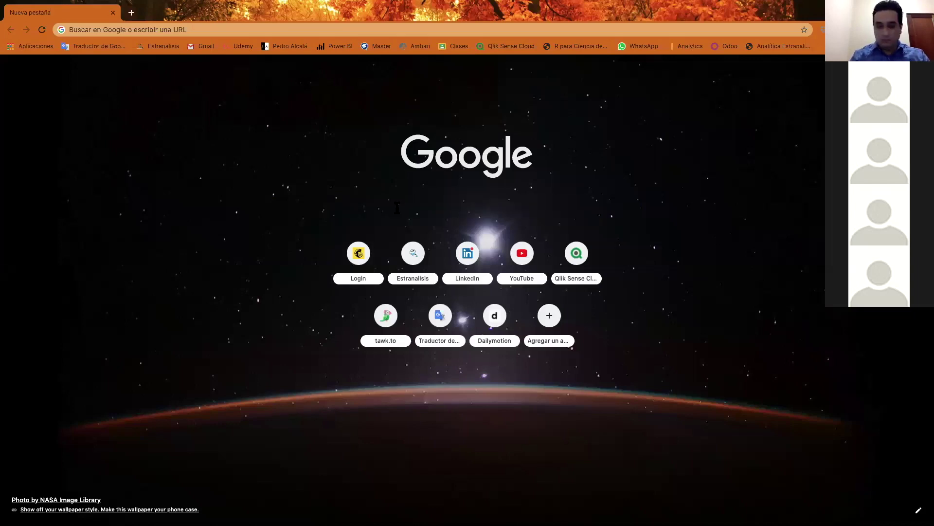
{"action": "type", "text": "listado de api coi"}
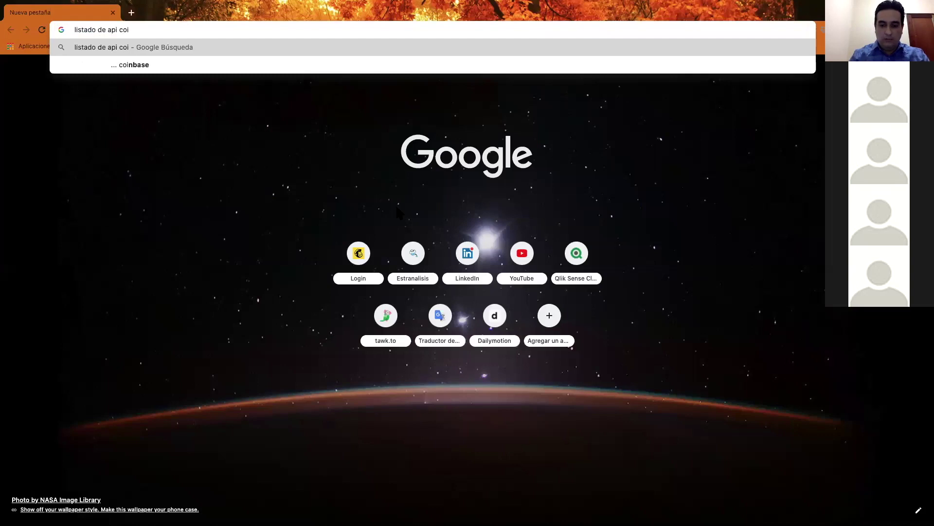
{"action": "key", "text": "BackSpace"}
{"action": "type", "text": "vid"}
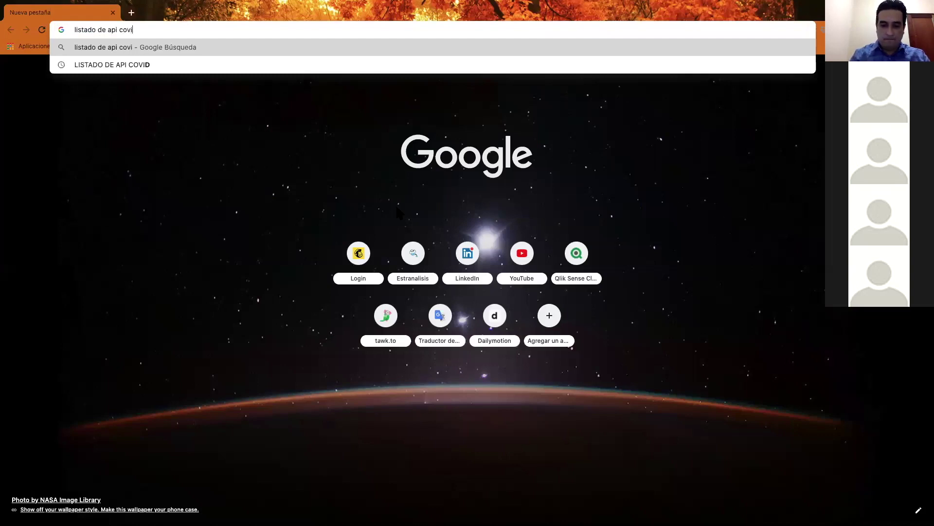
{"action": "key", "text": "Return"}
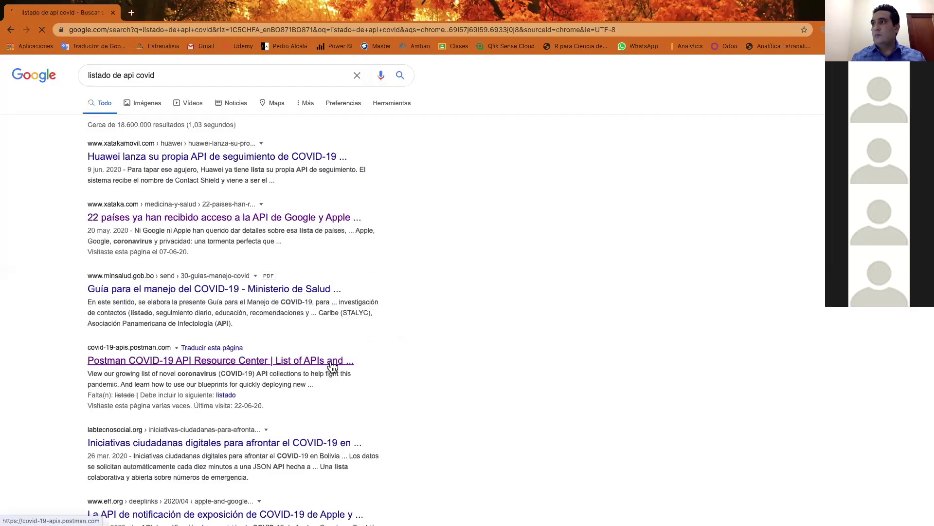
Open the Postman COVID-19 API Resource Center from the search results and translate the page into Spanish.
{"action": "left_click", "coordinate": [189, 363]}
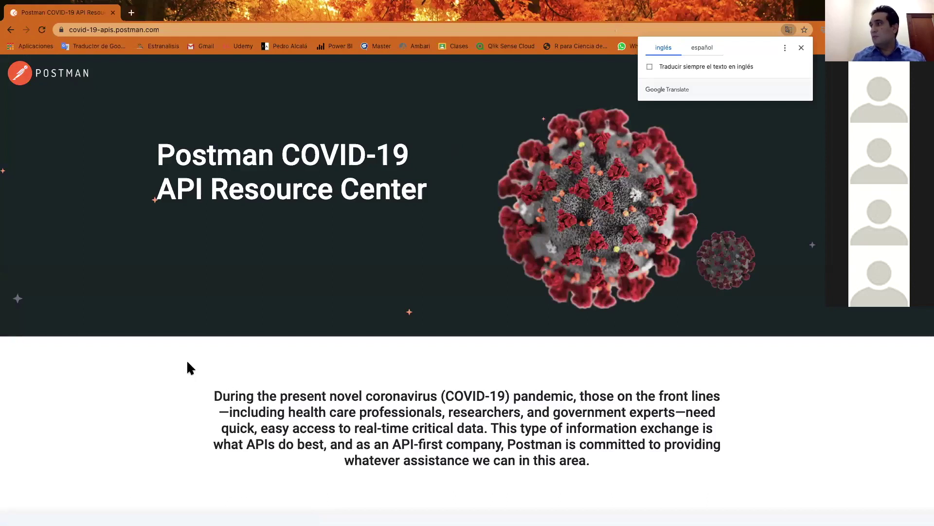
{"action": "left_click", "coordinate": [703, 46]}
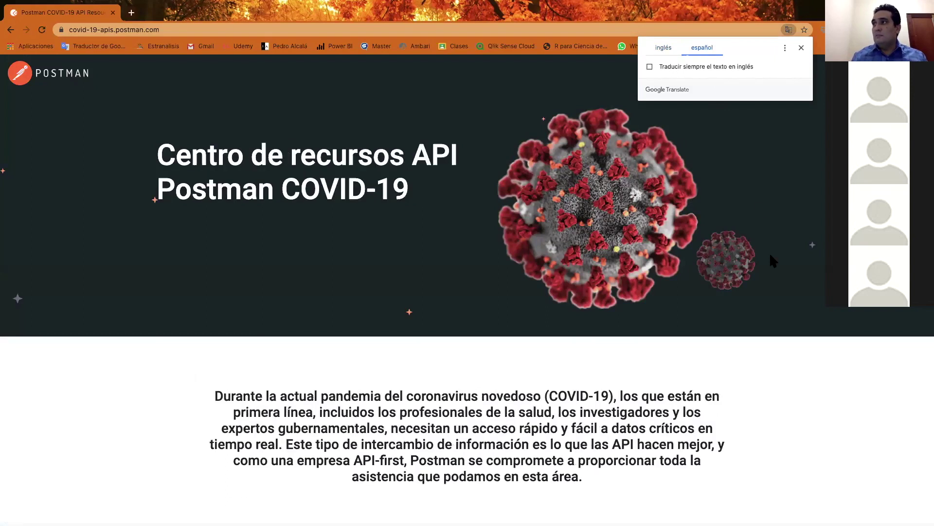
{"action": "left_click", "coordinate": [820, 276]}
Examine the list of COVID-19 API collections, from the OMS and CDC feeds to the country-specific APIs.
{"action": "scroll", "coordinate": [828, 368], "scroll_direction": "down", "scroll_amount": 4}
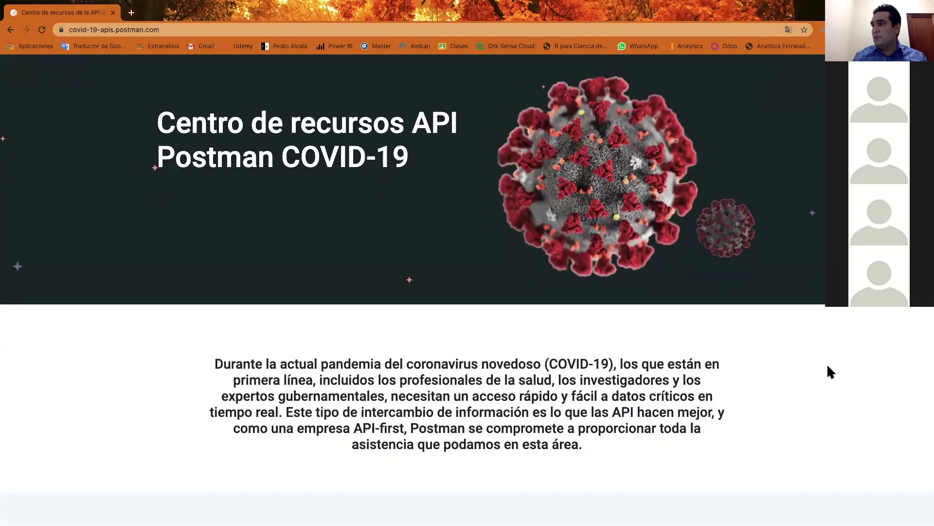
{"action": "scroll", "coordinate": [828, 366], "scroll_direction": "down", "scroll_amount": 3}
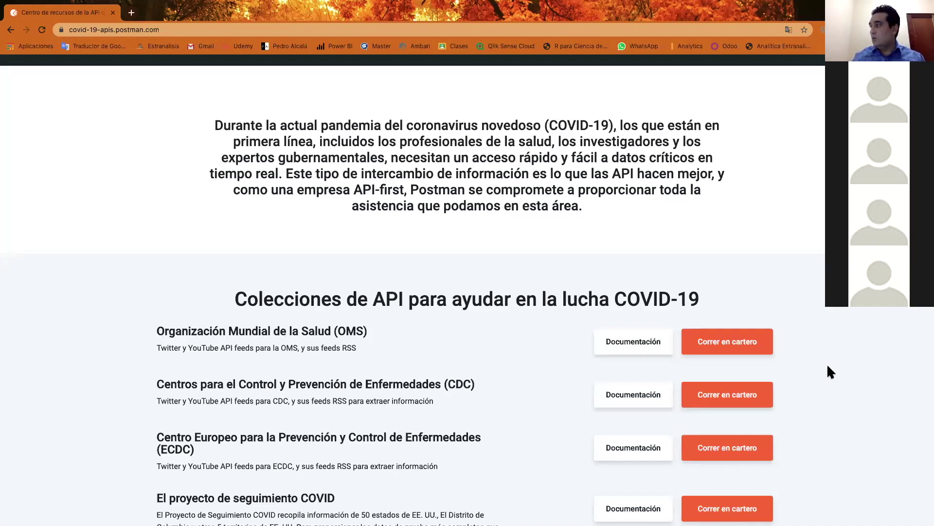
{"action": "scroll", "coordinate": [829, 367], "scroll_direction": "down", "scroll_amount": 5}
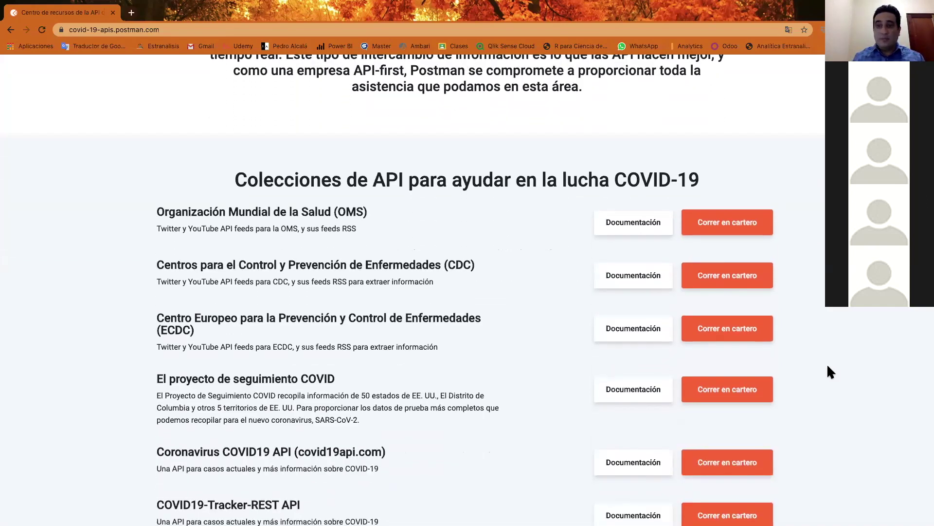
{"action": "scroll", "coordinate": [828, 369], "scroll_direction": "down", "scroll_amount": 4}
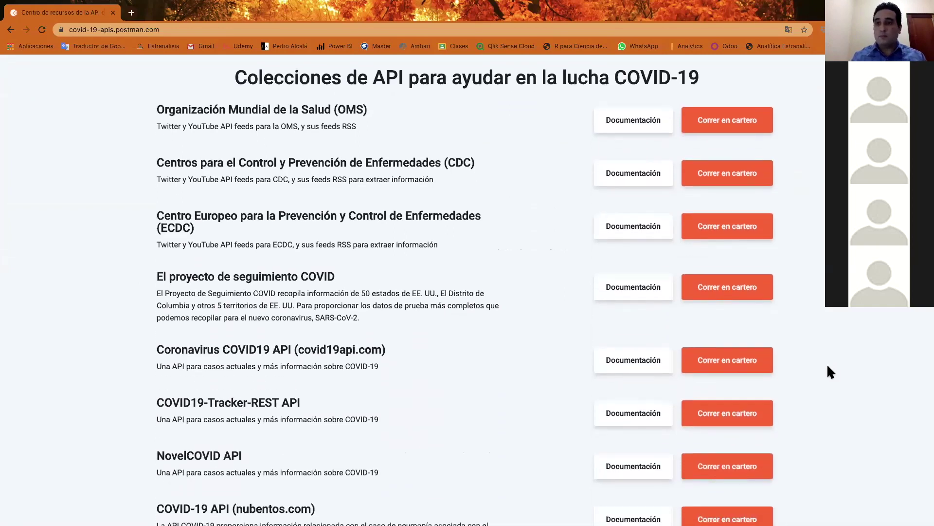
{"action": "scroll", "coordinate": [828, 366], "scroll_direction": "down", "scroll_amount": 3}
{"action": "scroll", "coordinate": [830, 372], "scroll_direction": "down", "scroll_amount": 2}
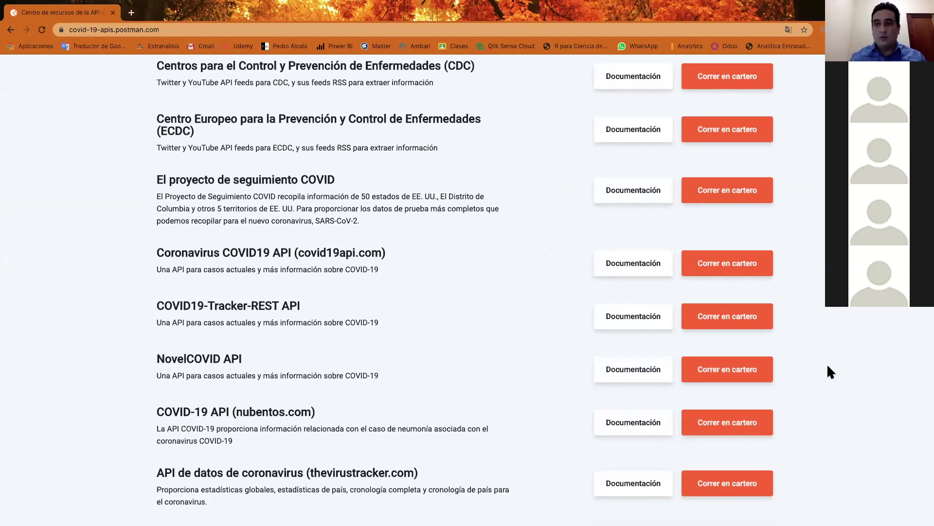
{"action": "scroll", "coordinate": [828, 367], "scroll_direction": "down", "scroll_amount": 14}
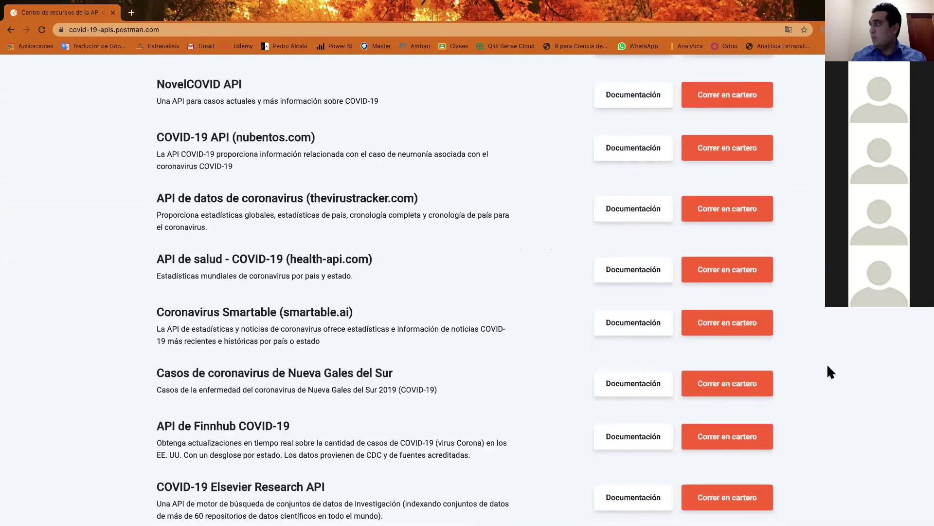
{"action": "scroll", "coordinate": [828, 366], "scroll_direction": "down", "scroll_amount": 20}
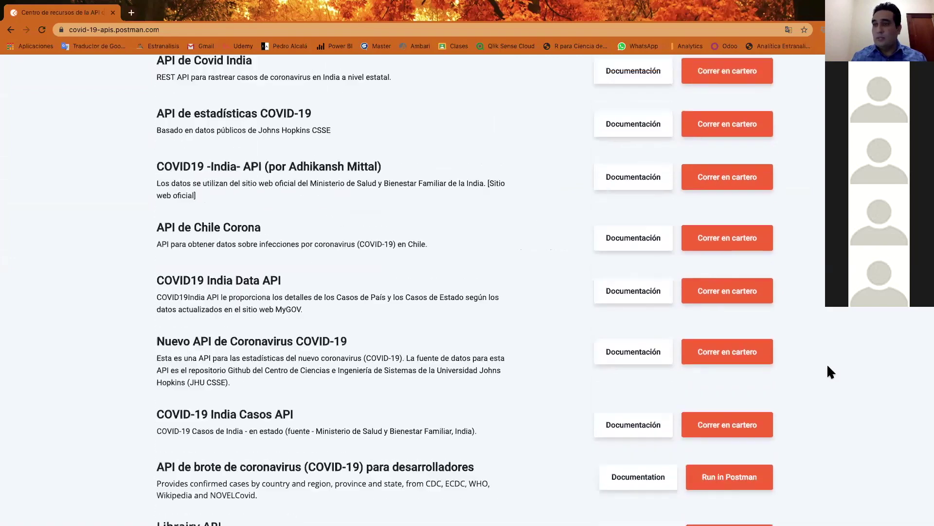
Open the documentation of the Coronavirus COVID19 API (covid19api.com) collection.
{"action": "scroll", "coordinate": [827, 366], "scroll_direction": "up", "scroll_amount": 20}
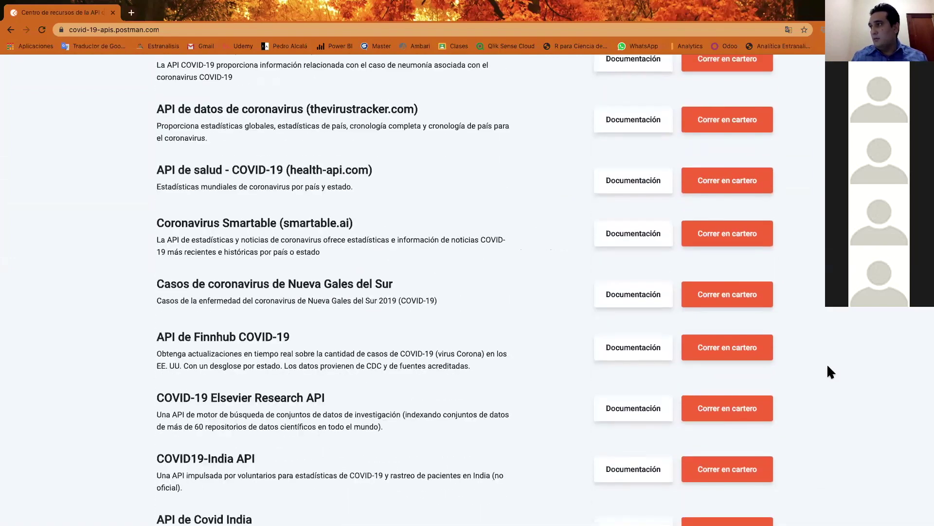
{"action": "scroll", "coordinate": [828, 366], "scroll_direction": "up", "scroll_amount": 6}
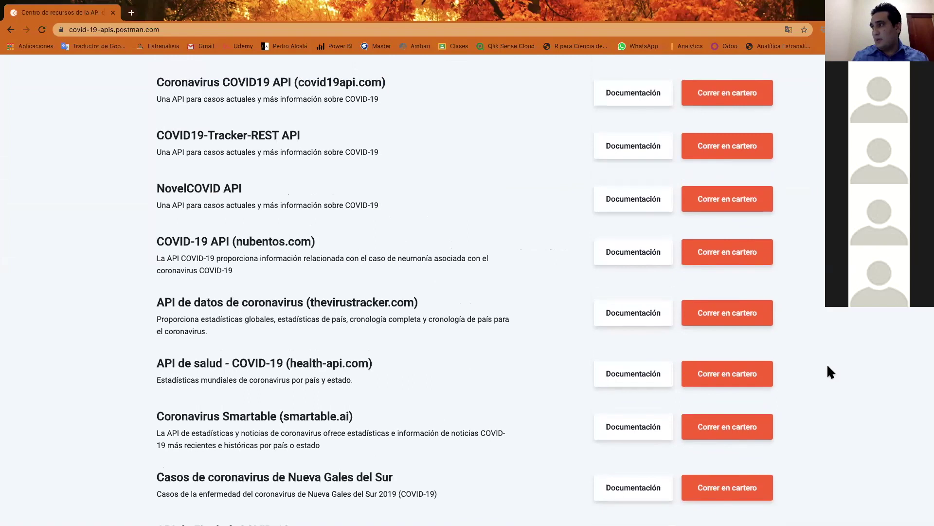
{"action": "scroll", "coordinate": [827, 366], "scroll_direction": "up", "scroll_amount": 2}
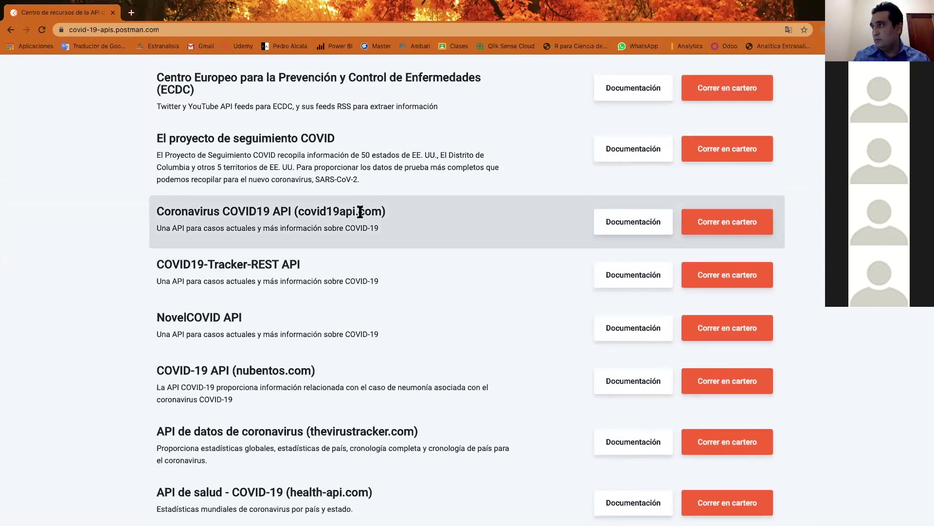
{"action": "left_click", "coordinate": [652, 225]}
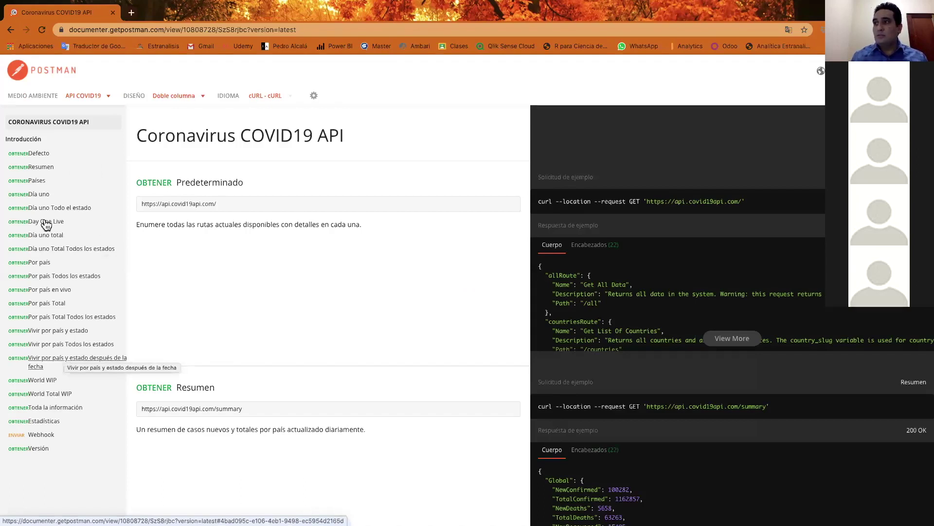
{"action": "left_click", "coordinate": [50, 166]}
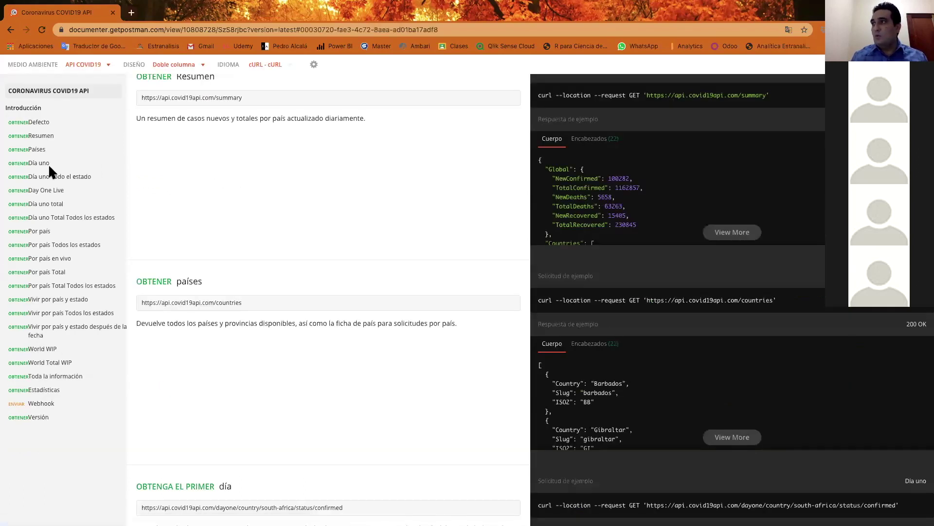
{"action": "left_click_drag", "start_coordinate": [251, 98], "coordinate": [163, 97]}
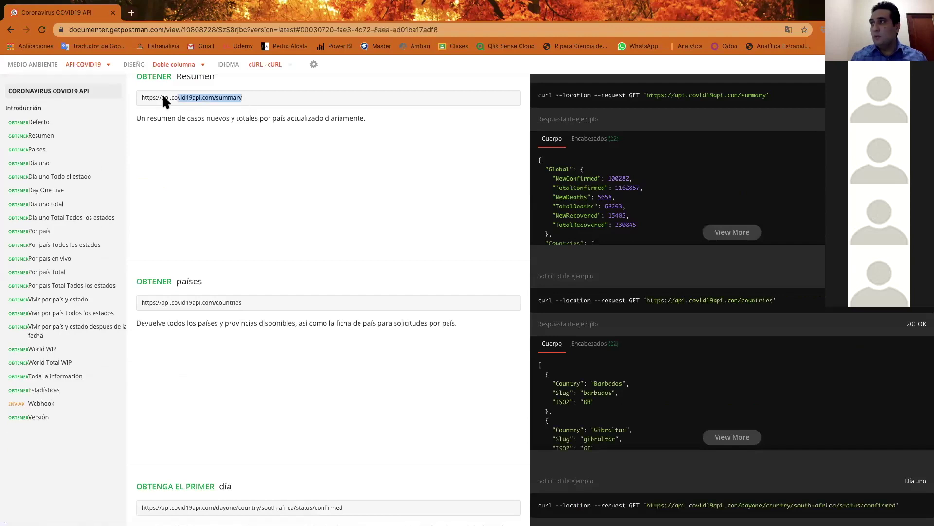
{"action": "key", "text": "super+t"}
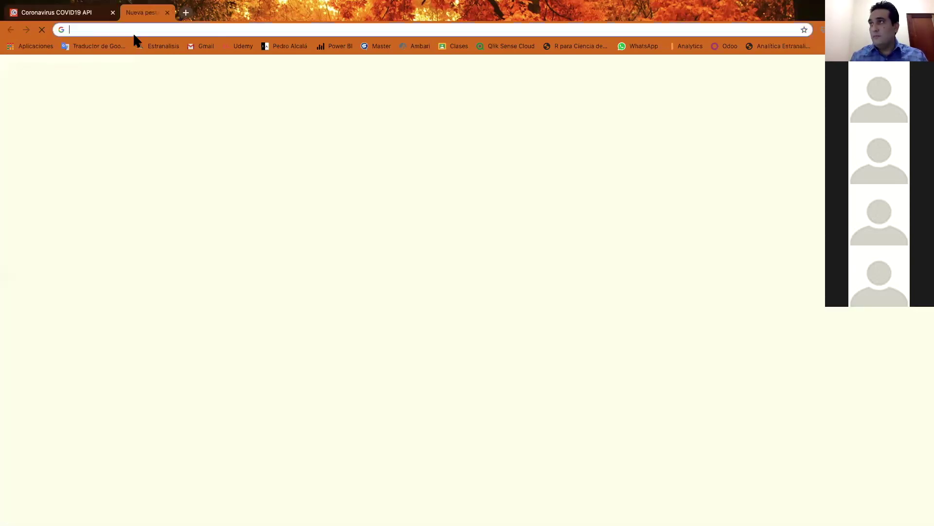
{"action": "left_click", "coordinate": [136, 30]}
{"action": "type", "text": "https://api.covid19api.com/summary"}
{"action": "key", "text": "Return"}
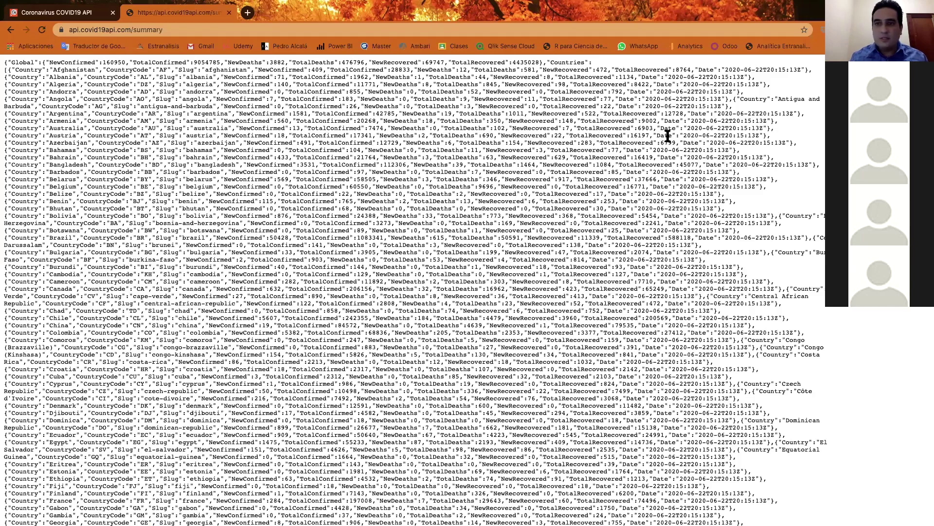
Return to the API documentation and examine the Día uno total, Day One Live, Día uno and países requests.
{"action": "left_click", "coordinate": [63, 15]}
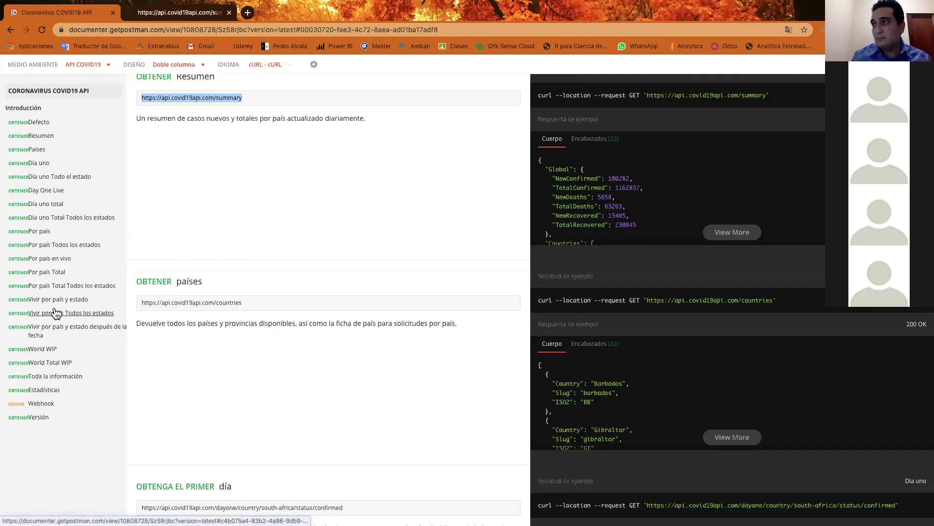
{"action": "left_click", "coordinate": [52, 207]}
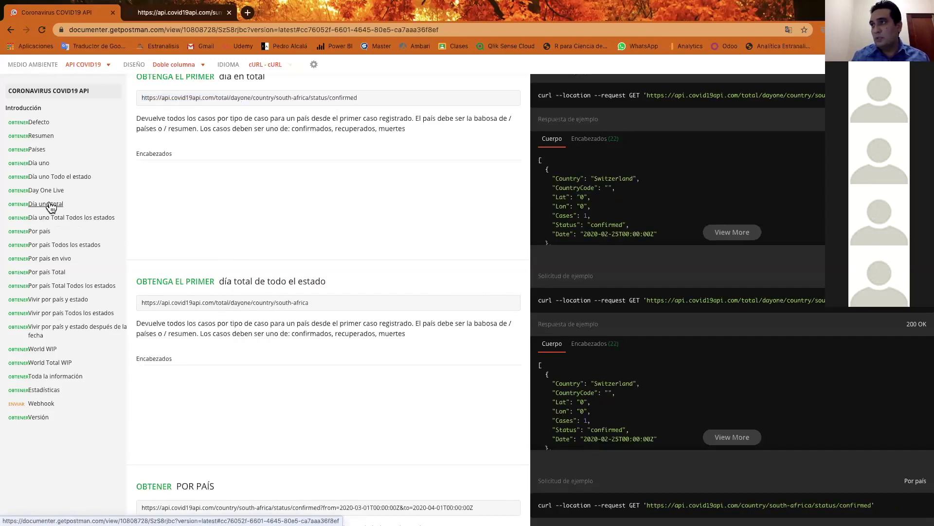
{"action": "left_click", "coordinate": [45, 194]}
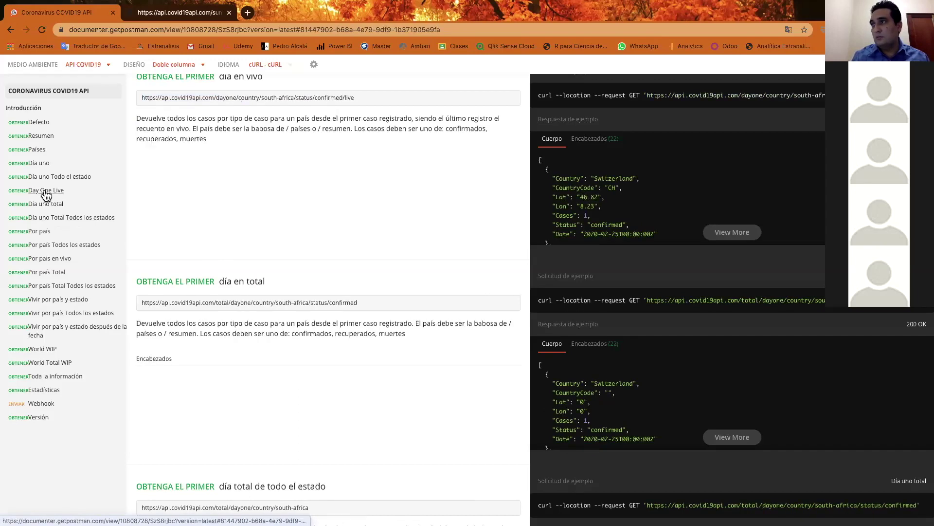
{"action": "left_click", "coordinate": [40, 166]}
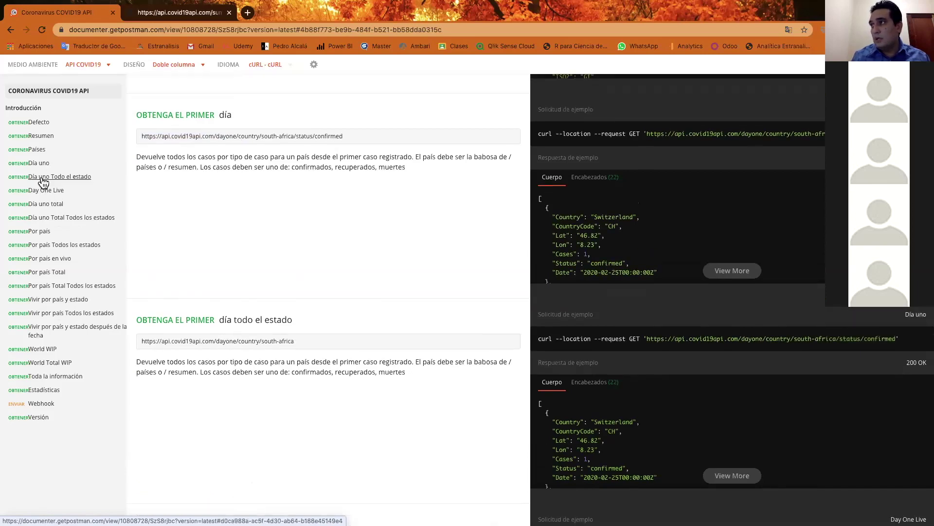
{"action": "scroll", "coordinate": [197, 205], "scroll_direction": "up", "scroll_amount": 3}
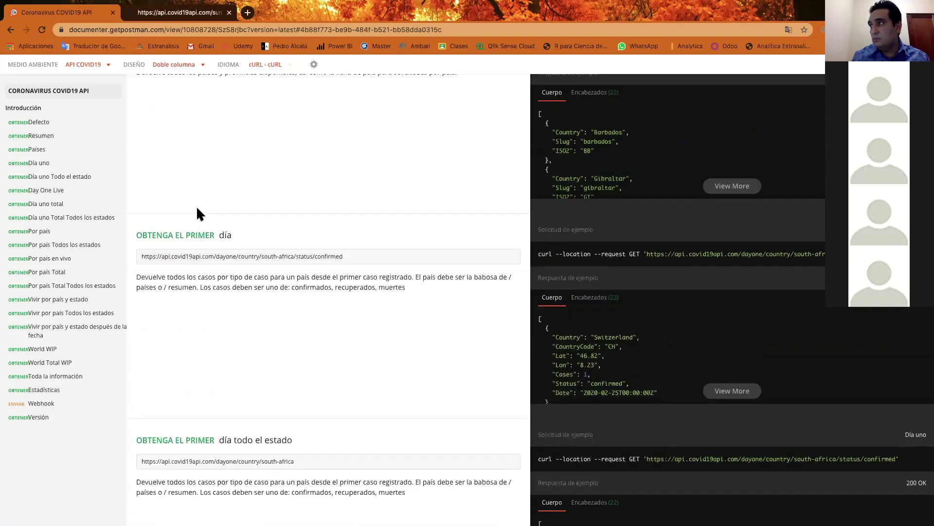
{"action": "scroll", "coordinate": [197, 209], "scroll_direction": "up", "scroll_amount": 3}
{"action": "scroll", "coordinate": [248, 180], "scroll_direction": "up", "scroll_amount": 5}
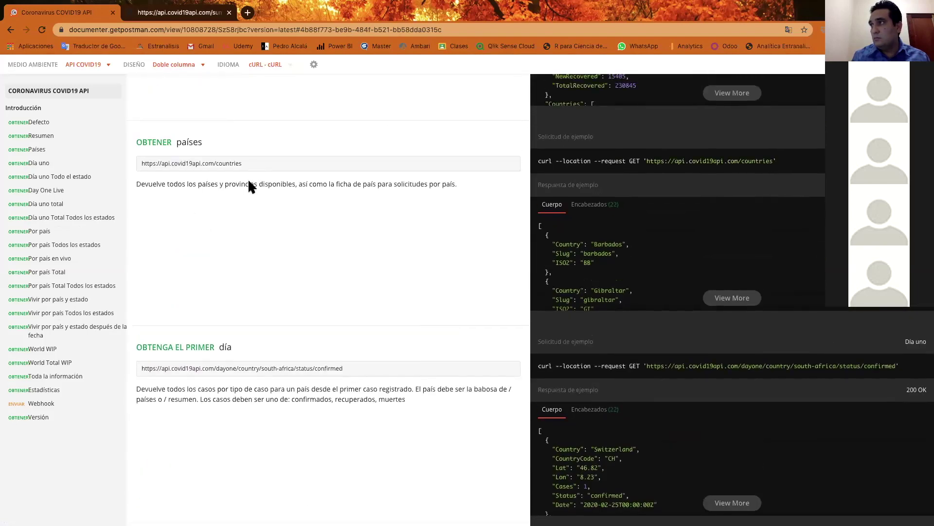
{"action": "scroll", "coordinate": [249, 220], "scroll_direction": "down", "scroll_amount": 1}
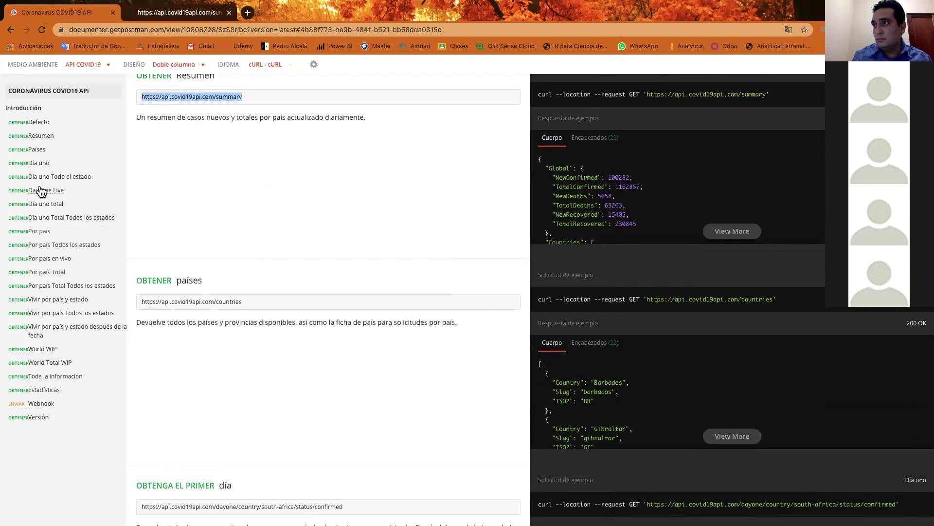
Copy the address of the "Día uno Todo el estado" request and paste it as the address of a new browser tab.
{"action": "left_click", "coordinate": [38, 165]}
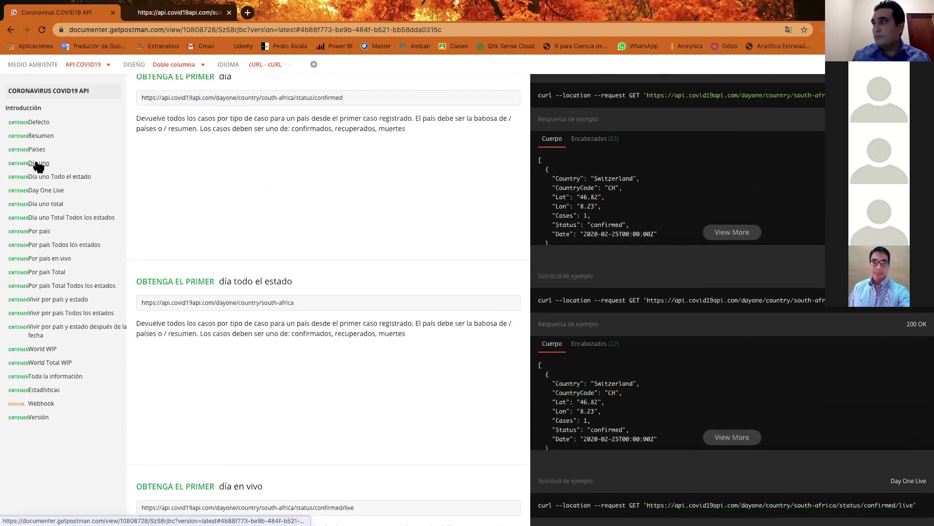
{"action": "scroll", "coordinate": [212, 256], "scroll_direction": "down", "scroll_amount": 3}
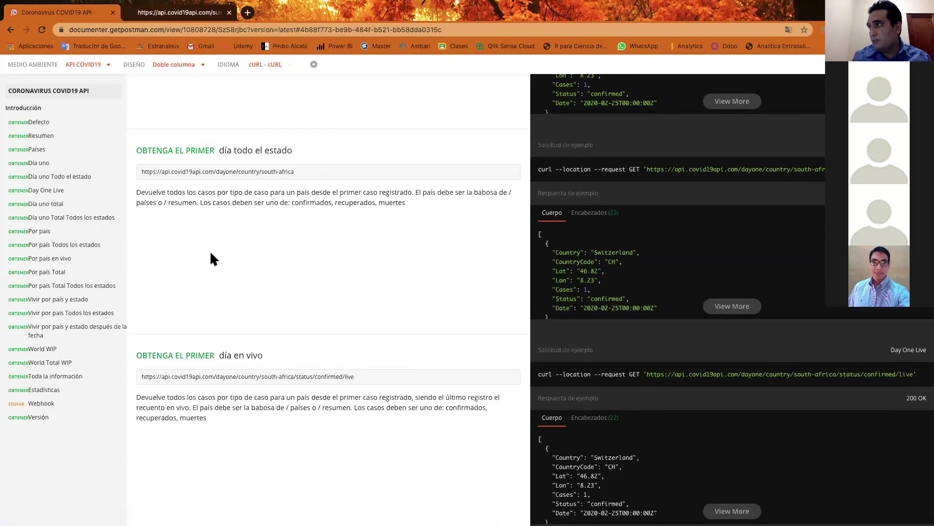
{"action": "left_click_drag", "start_coordinate": [319, 169], "coordinate": [141, 168]}
{"action": "key", "text": "ctrl+c"}
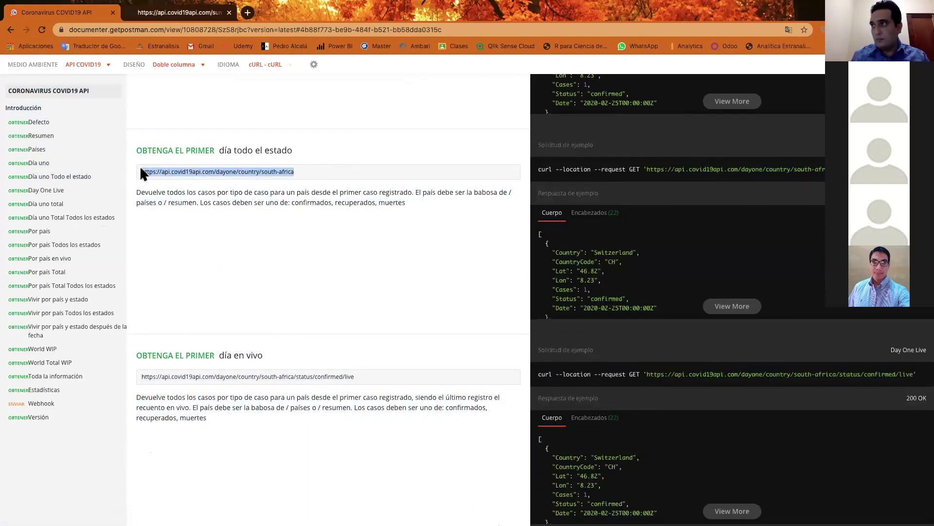
{"action": "left_click", "coordinate": [248, 14]}
{"action": "key", "text": "ctrl+v"}
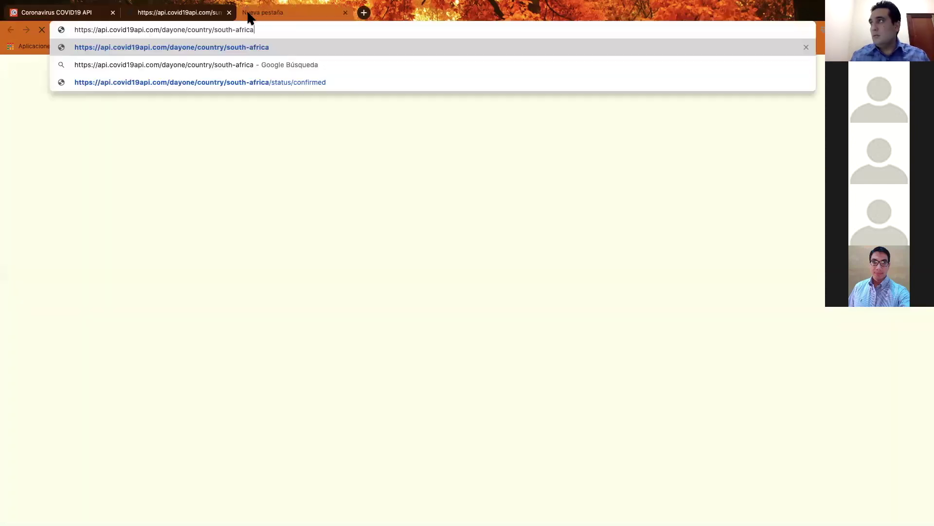
{"action": "key", "text": "BackSpace"}
{"action": "key", "text": "BackSpace"}
{"action": "key", "text": "BackSpace"}
{"action": "key", "text": "BackSpace"}
{"action": "key", "text": "BackSpace"}
{"action": "key", "text": "BackSpace"}
{"action": "key", "text": "BackSpace"}
{"action": "key", "text": "BackSpace"}
{"action": "key", "text": "BackSpace"}
{"action": "key", "text": "BackSpace"}
{"action": "key", "text": "BackSpace"}
{"action": "key", "text": "BackSpace"}
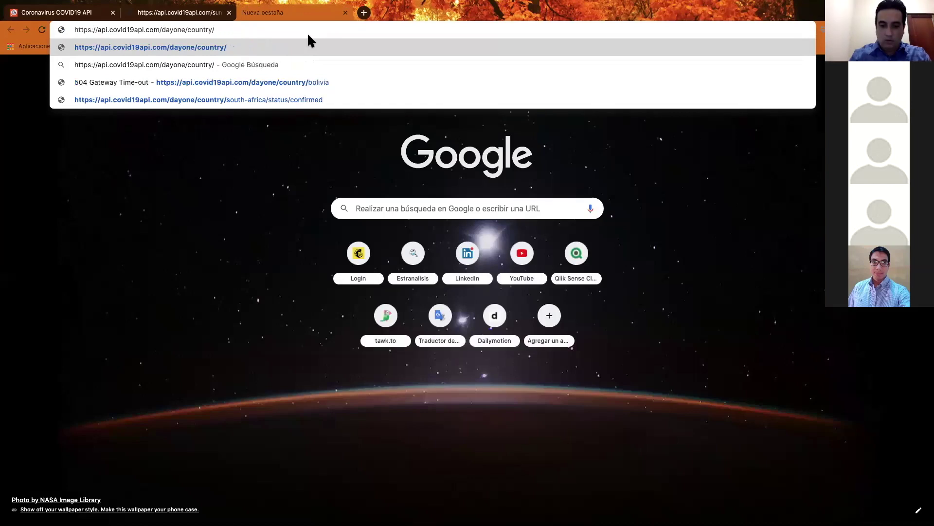
{"action": "type", "text": "bolivia"}
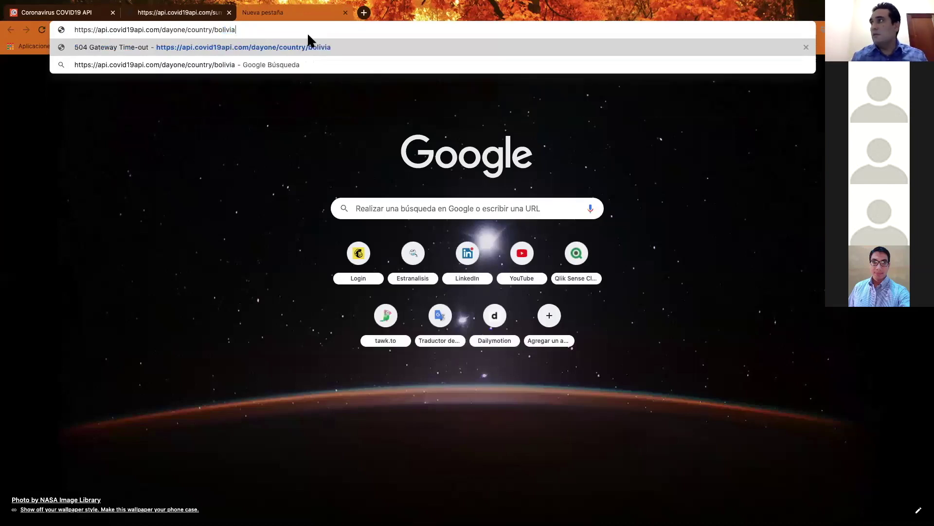
{"action": "key", "text": "Return"}
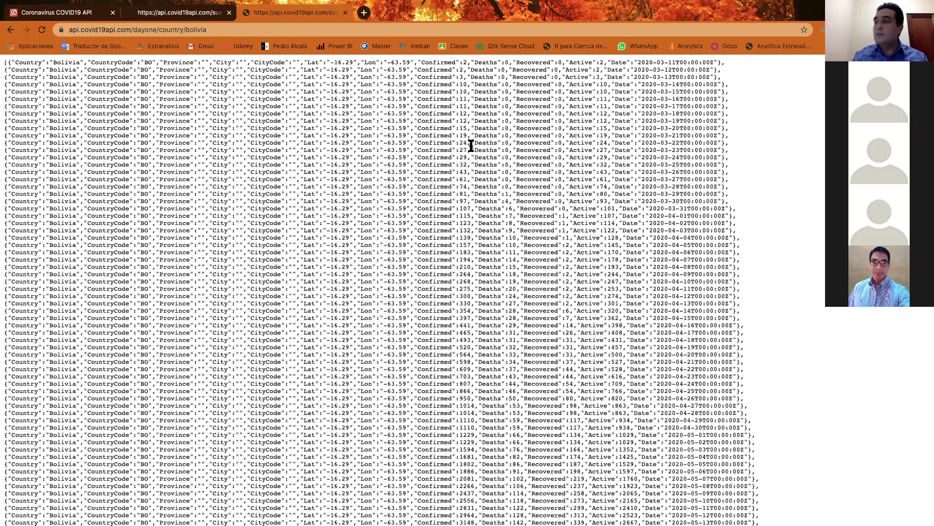
Look through Bolivia's day-one case records from the first date to the last.
{"action": "scroll", "coordinate": [469, 146], "scroll_direction": "down", "scroll_amount": 10}
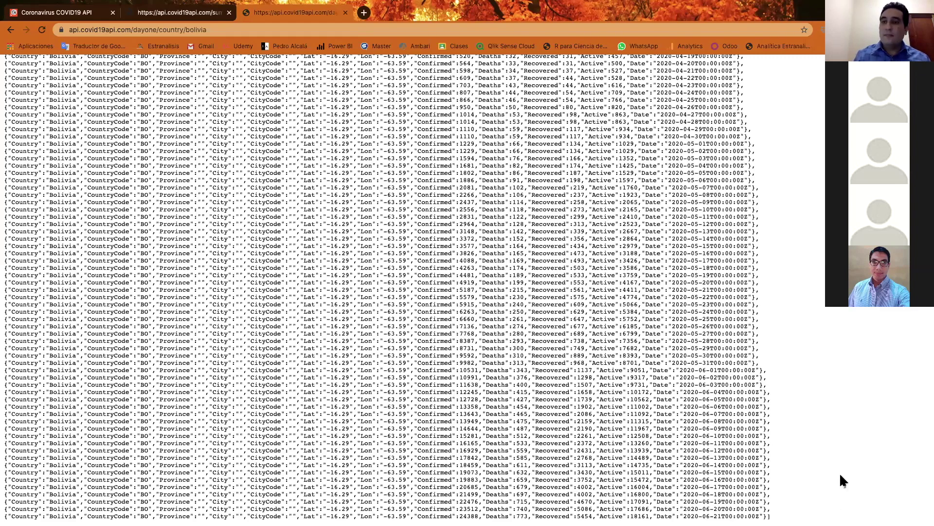
{"action": "scroll", "coordinate": [852, 447], "scroll_direction": "up", "scroll_amount": 10}
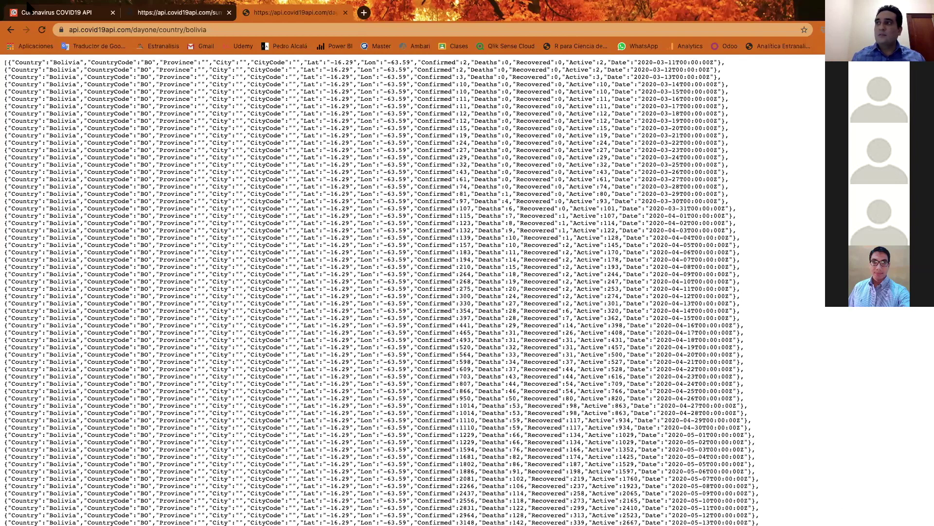
{"action": "mouse_move", "coordinate": [30, 6]}
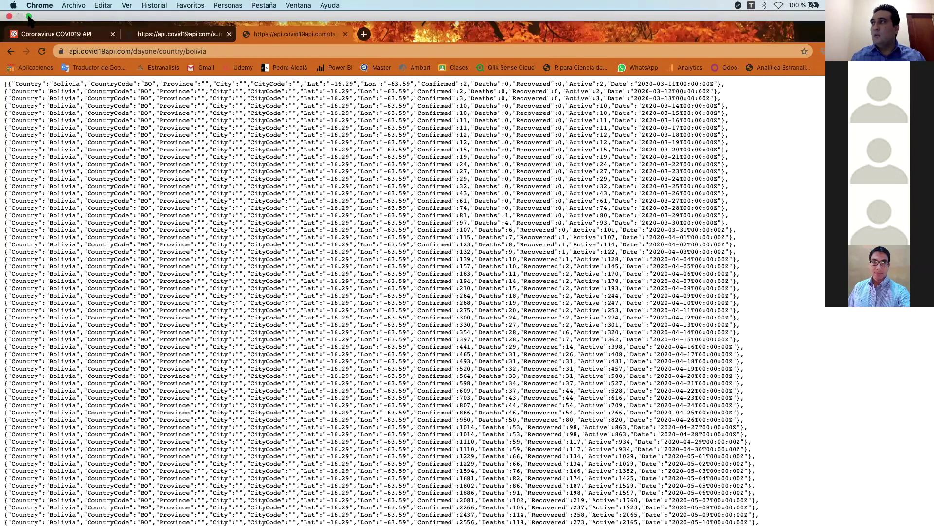
{"action": "key", "text": "ctrl+super+f"}
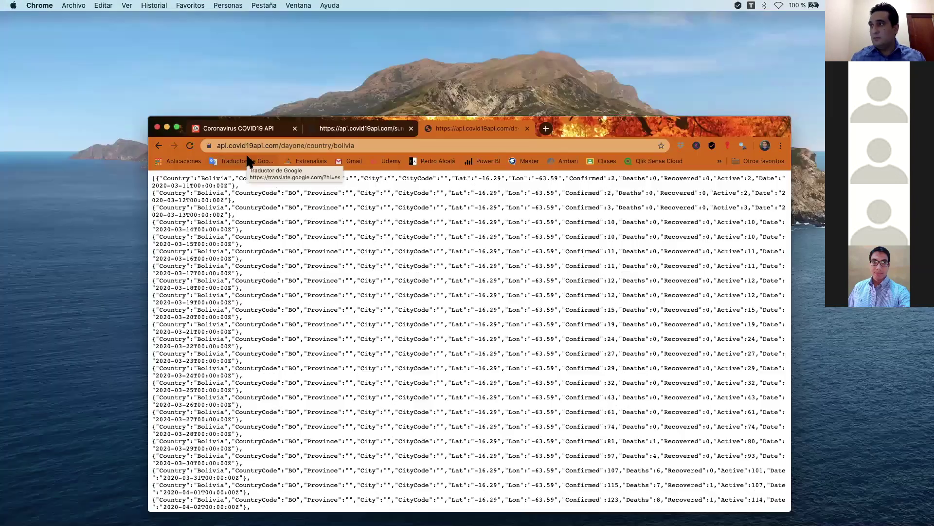
{"action": "left_click", "coordinate": [178, 127]}
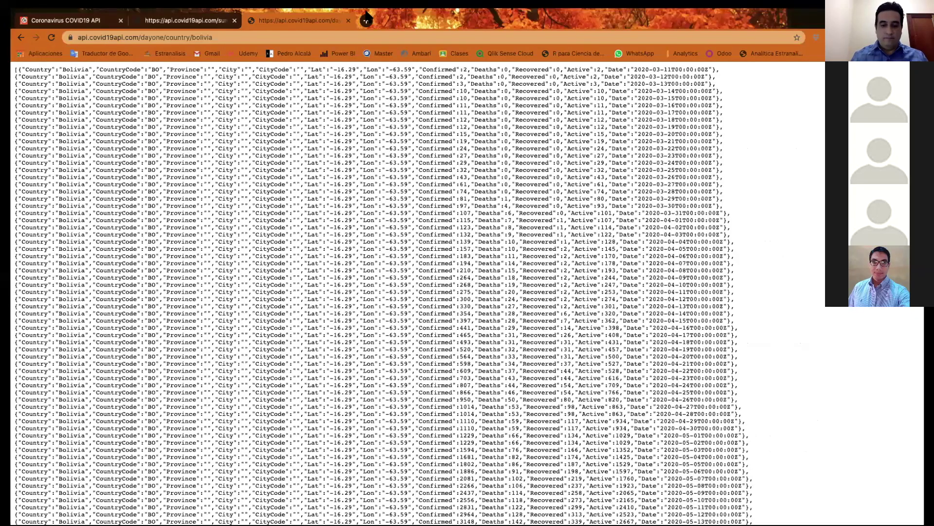
Load the World Bank population data at api.worldbank.org/v2/country/all/indicator/SP.POP.TOTL in a new browser tab.
{"action": "left_click", "coordinate": [366, 21]}
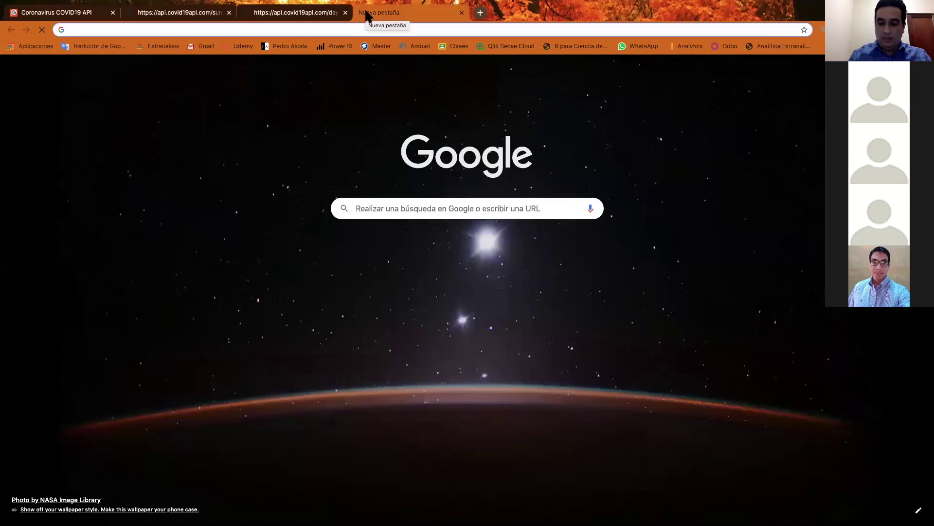
{"action": "type", "text": "word"}
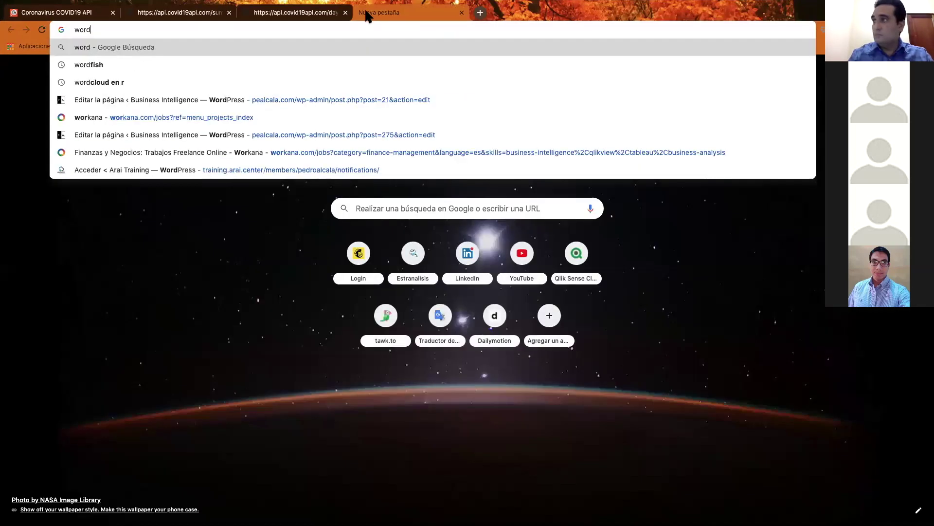
{"action": "key", "text": "BackSpace"}
{"action": "key", "text": "BackSpace"}
{"action": "key", "text": "BackSpace"}
{"action": "key", "text": "BackSpace"}
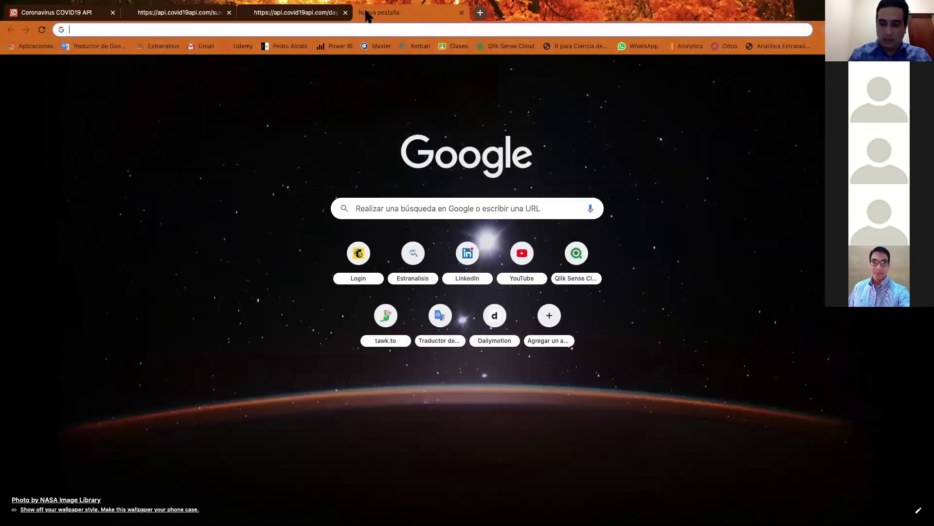
{"action": "type", "text": "api"}
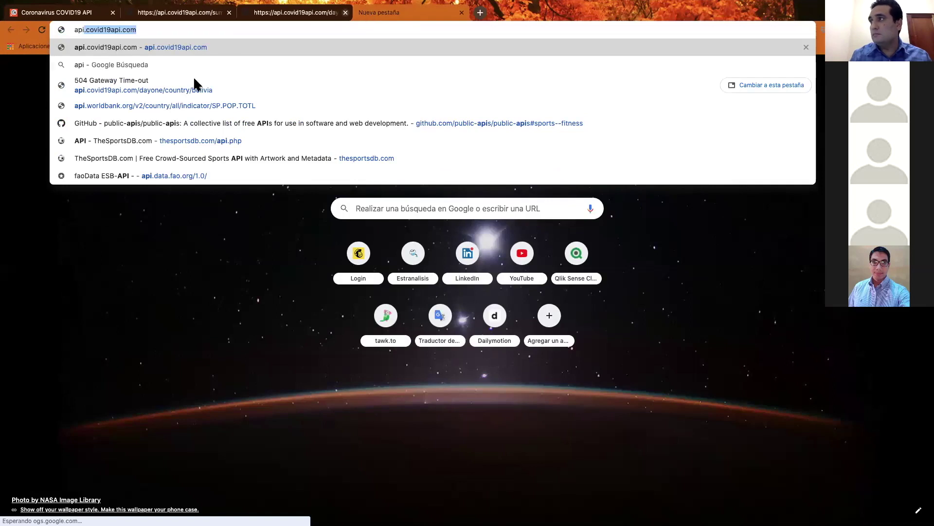
{"action": "left_click", "coordinate": [194, 102]}
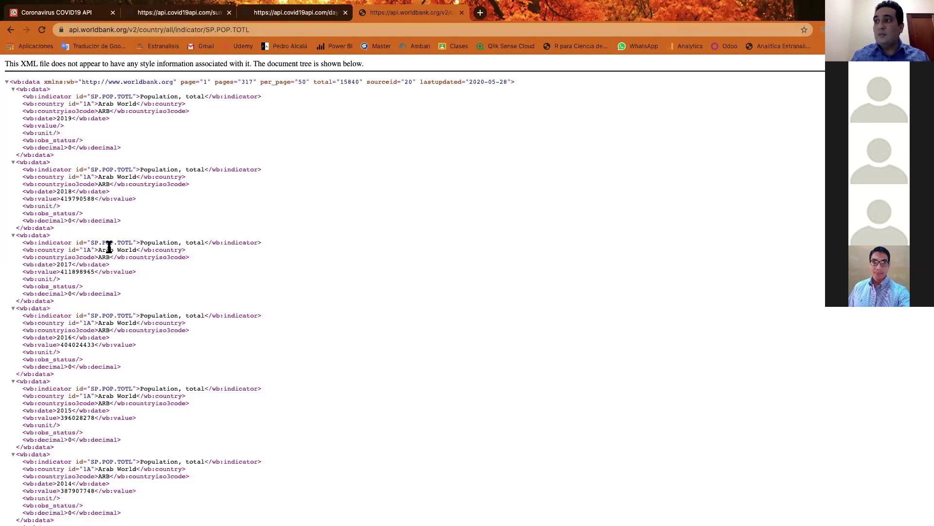
Examine the yearly population entries in the World Bank XML response and the address of its request.
{"action": "scroll", "coordinate": [109, 247], "scroll_direction": "down", "scroll_amount": 5}
{"action": "scroll", "coordinate": [109, 248], "scroll_direction": "down", "scroll_amount": 5}
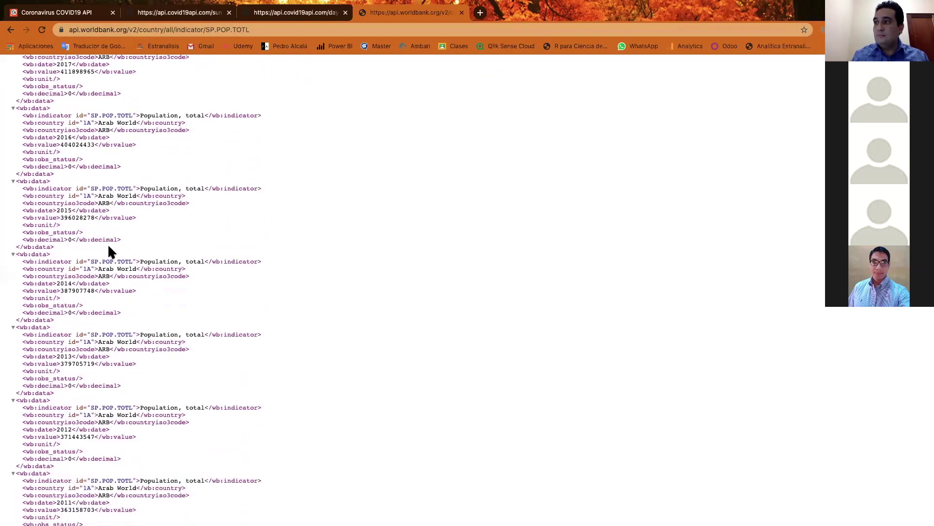
{"action": "scroll", "coordinate": [109, 251], "scroll_direction": "down", "scroll_amount": 7}
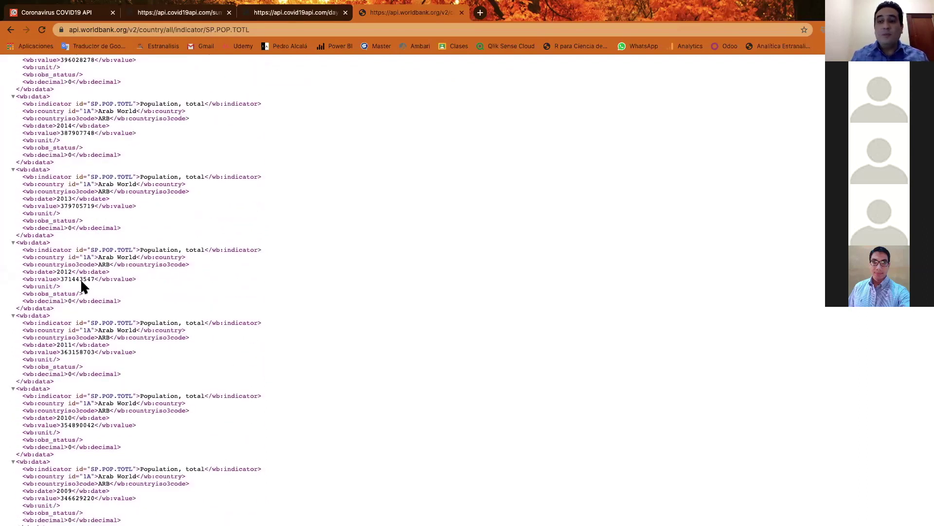
{"action": "scroll", "coordinate": [174, 223], "scroll_direction": "up", "scroll_amount": 17}
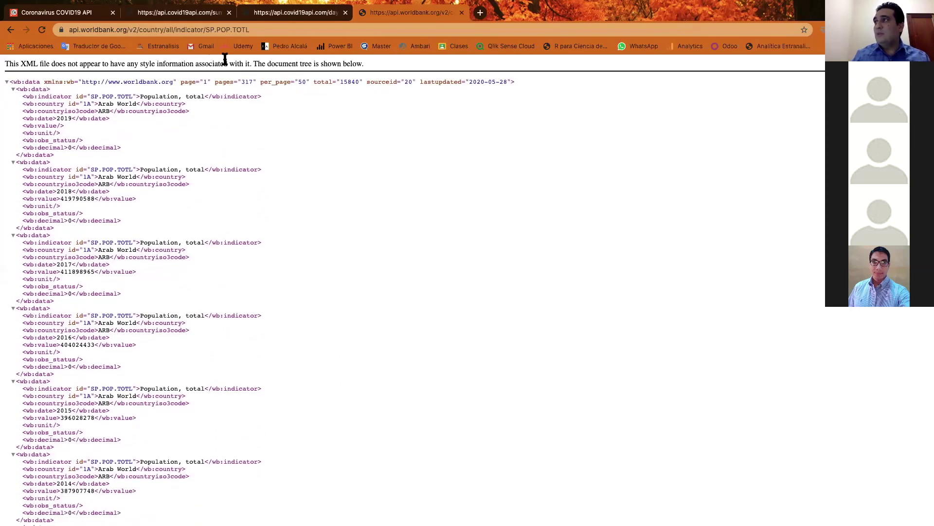
{"action": "left_click", "coordinate": [267, 30]}
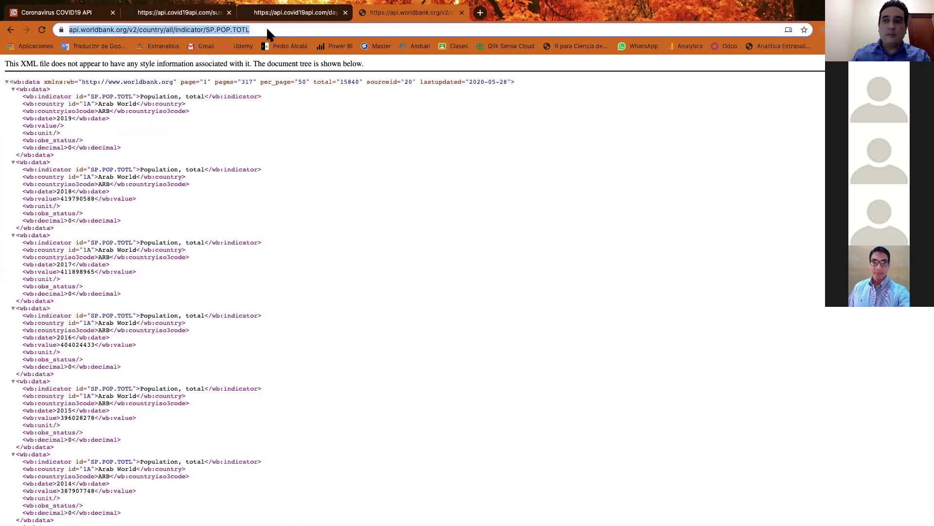
{"action": "left_click", "coordinate": [339, 202]}
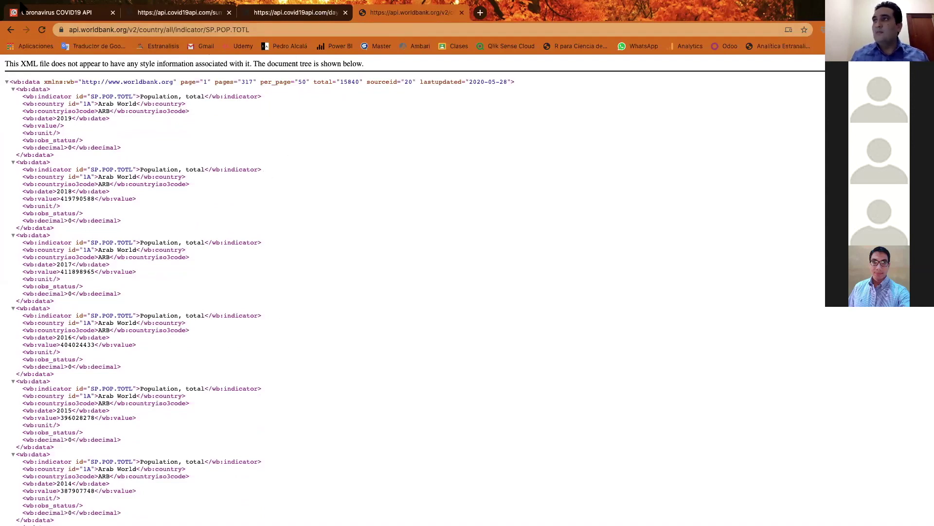
Switch to Power BI Desktop in the full-screen Windows virtual machine and open the Power Query Editor for the Resumen Global COVID-19 report.
{"action": "left_click", "coordinate": [29, 16]}
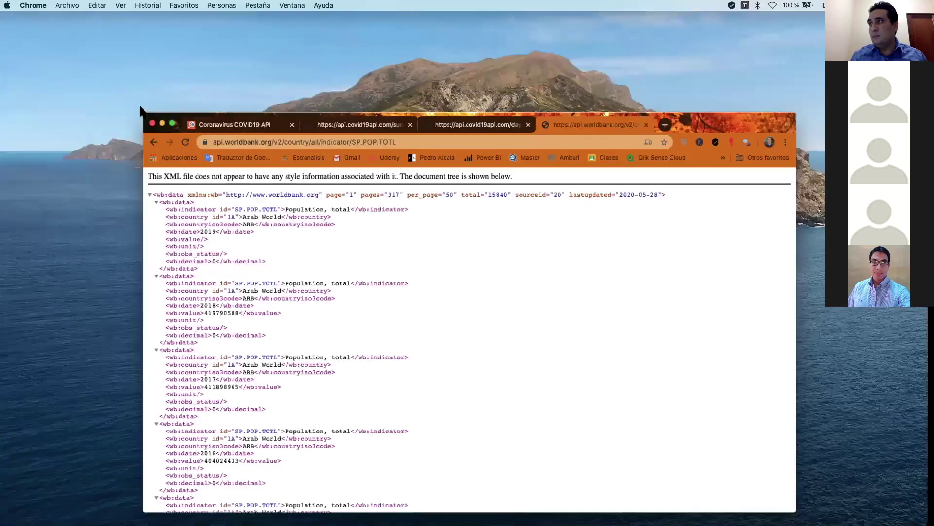
{"action": "left_click", "coordinate": [167, 128]}
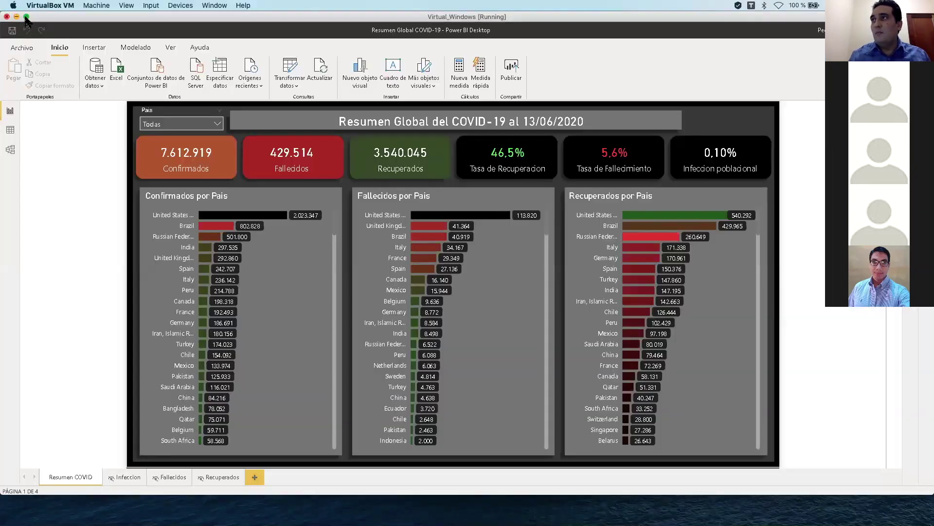
{"action": "left_click", "coordinate": [26, 17]}
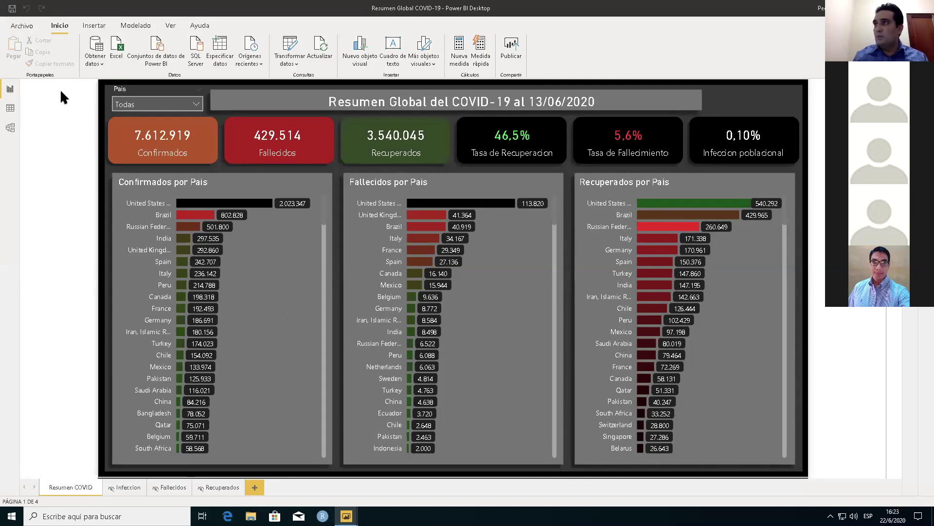
{"action": "left_click", "coordinate": [290, 45]}
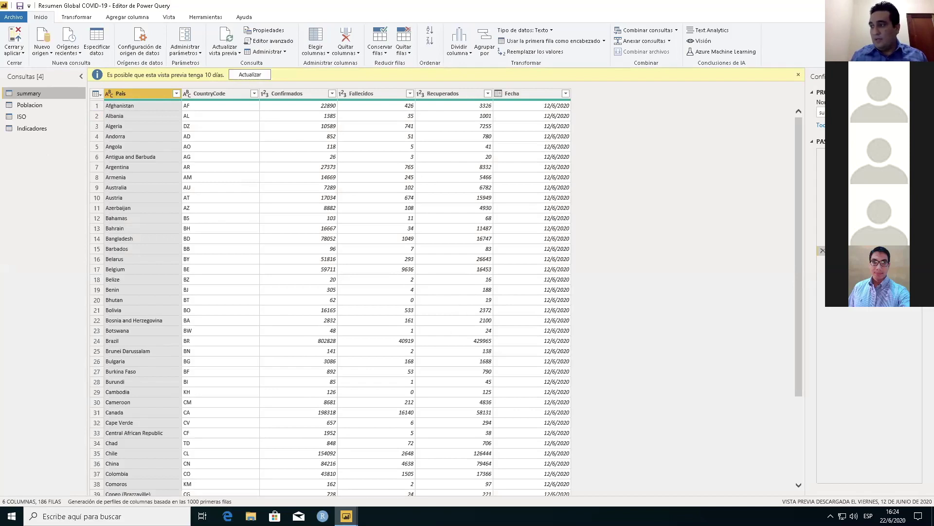
Return to the Resumen Global COVID-19 report window and display the relationships between its tables in the model view.
{"action": "mouse_move", "coordinate": [346, 515]}
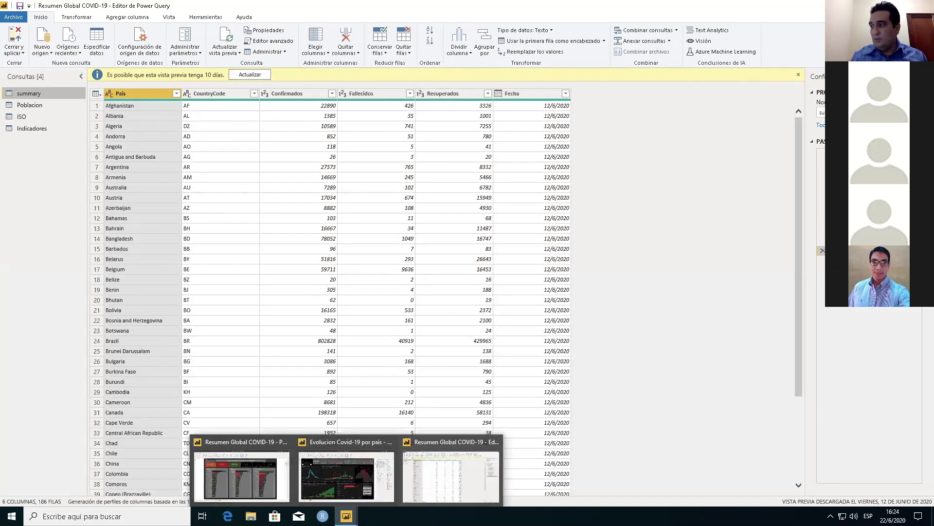
{"action": "left_click", "coordinate": [278, 474]}
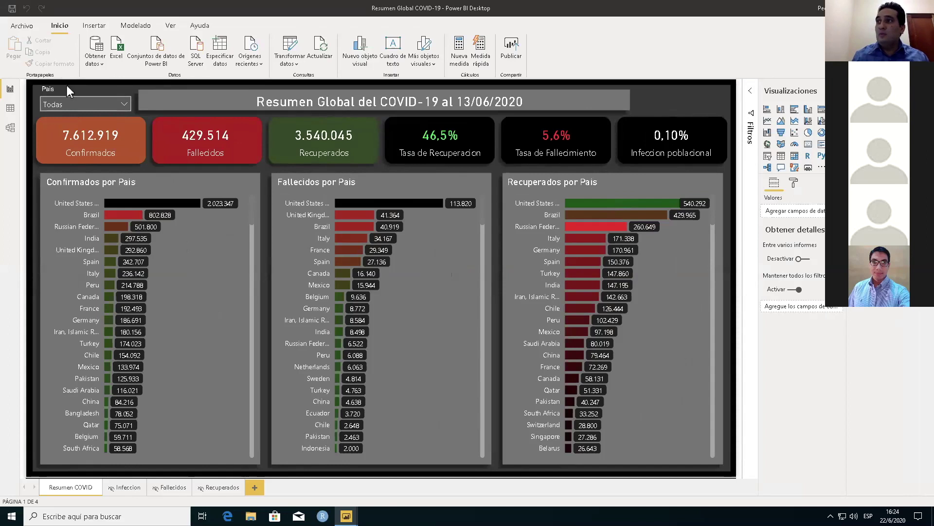
{"action": "left_click", "coordinate": [8, 128]}
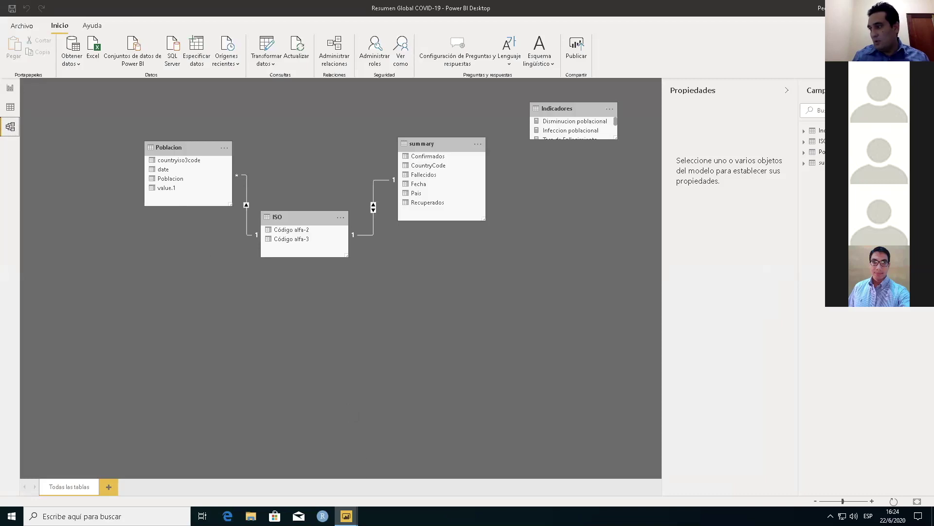
Back in the Power Query Editor, inspect the summary query's JSON source address without changing it, and display the query's final table.
{"action": "mouse_move", "coordinate": [346, 516]}
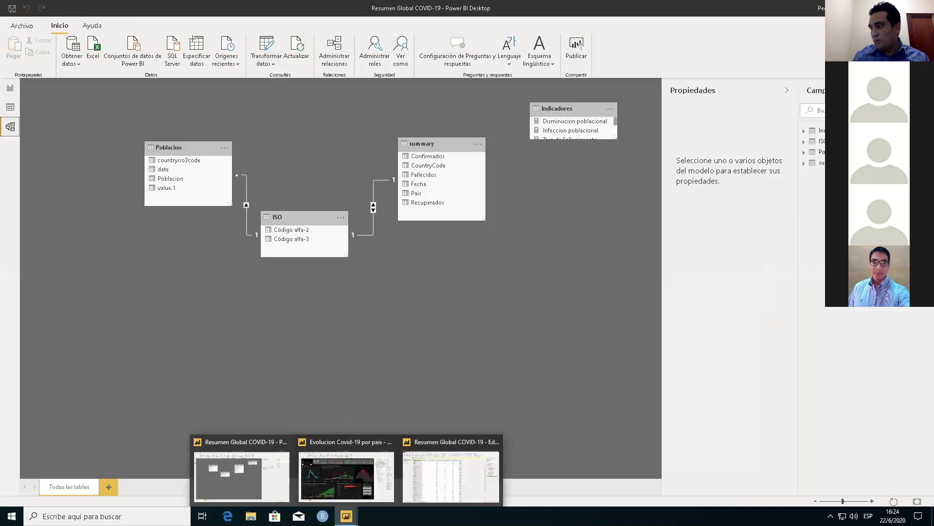
{"action": "left_click", "coordinate": [451, 480]}
{"action": "left_click", "coordinate": [451, 480]}
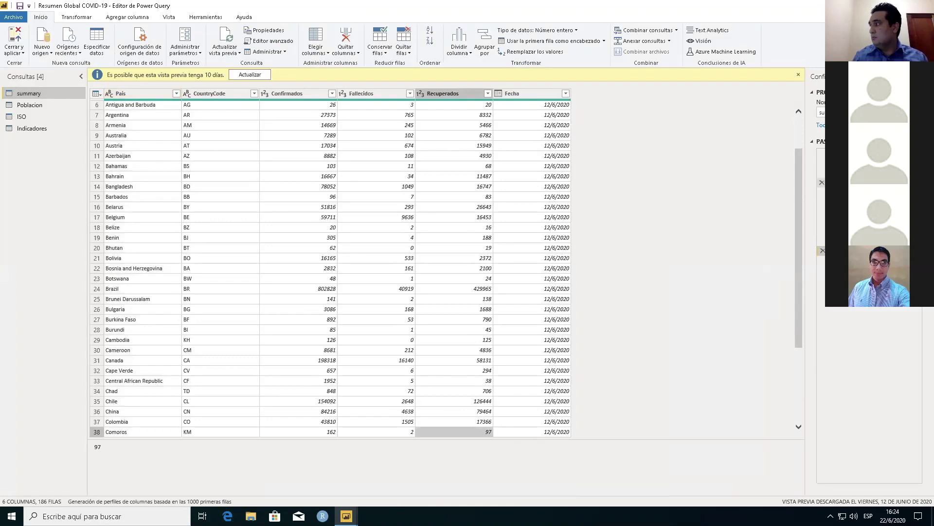
{"action": "left_click", "coordinate": [821, 153]}
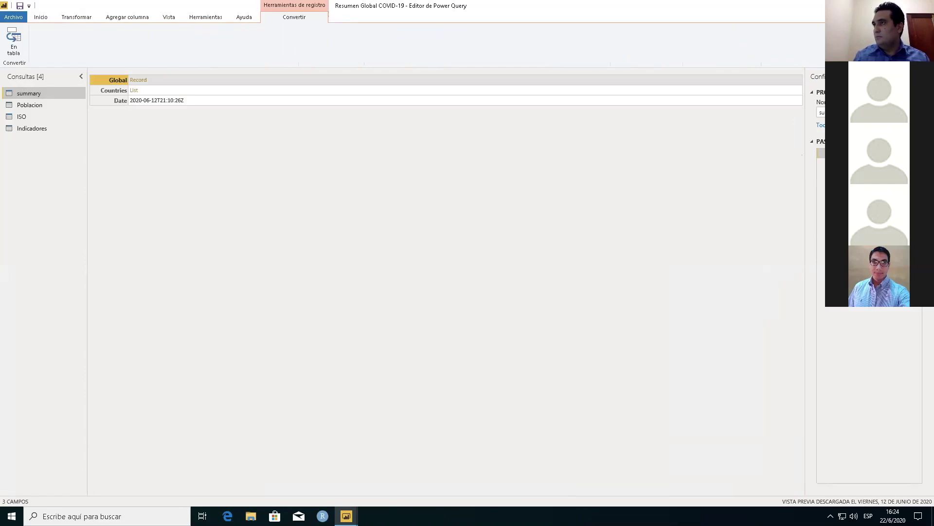
{"action": "left_click", "coordinate": [915, 154]}
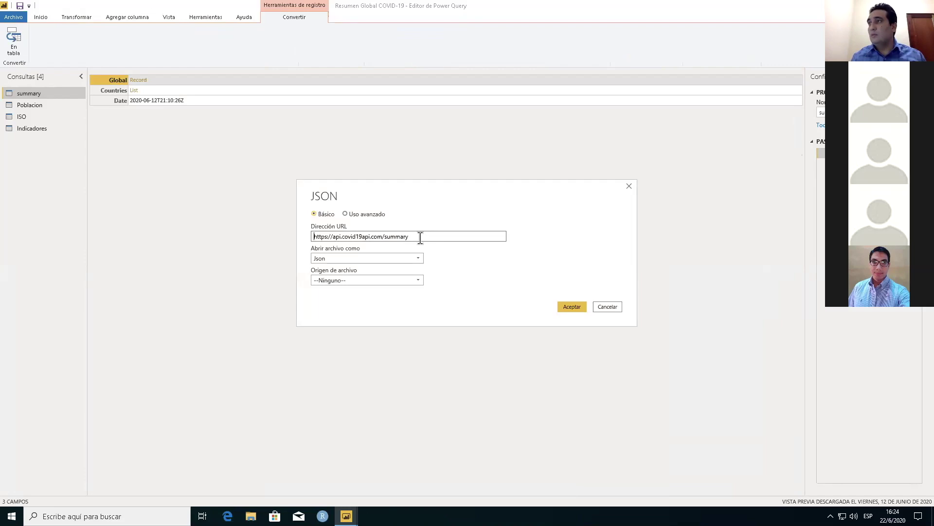
{"action": "left_click", "coordinate": [609, 307]}
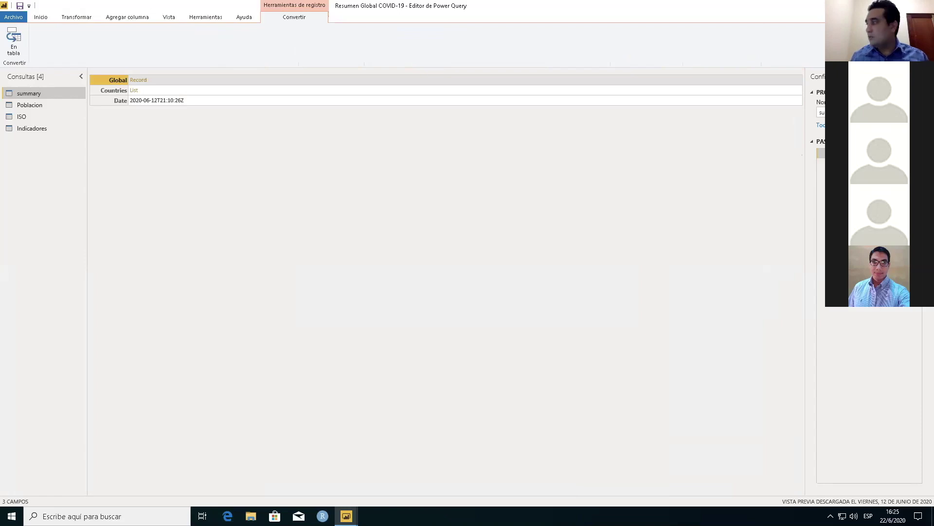
{"action": "left_click", "coordinate": [846, 251]}
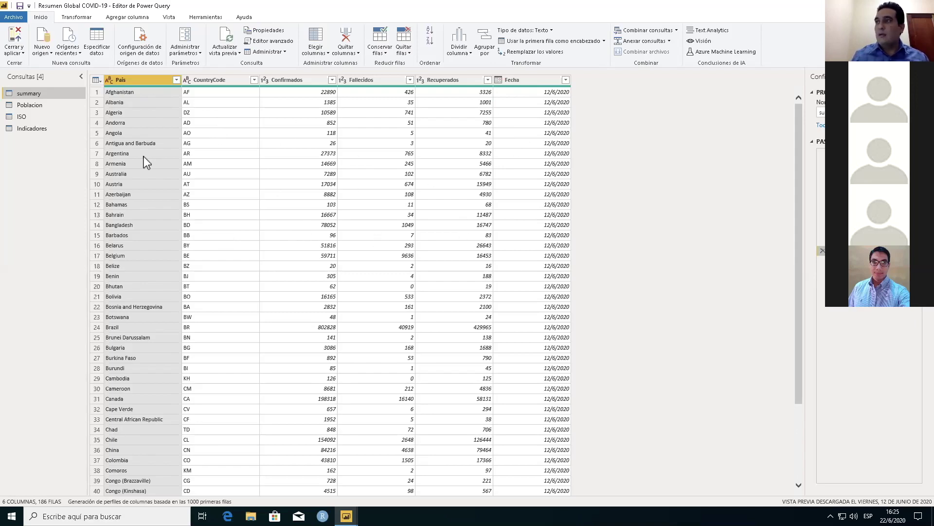
Inspect the Poblacion query's JSON source address, keep its settings, and display the query's final table.
{"action": "left_click", "coordinate": [45, 106]}
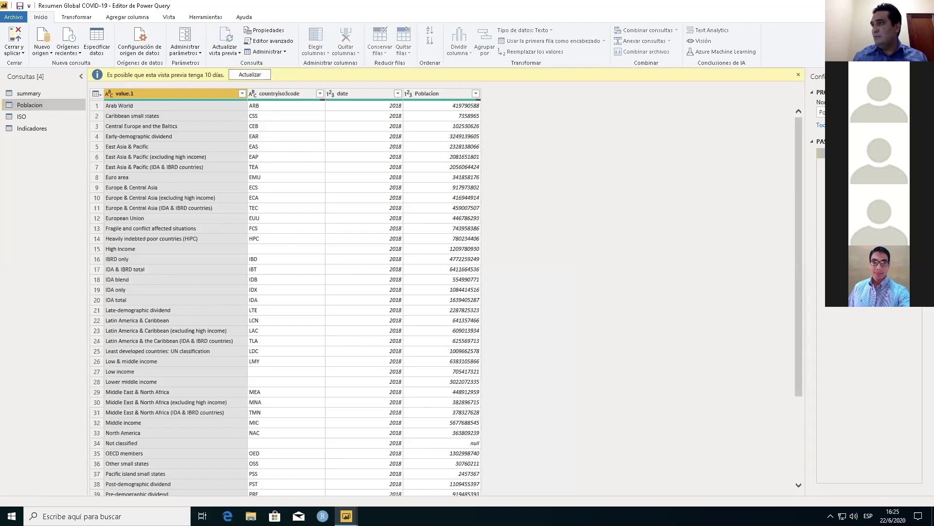
{"action": "double_click", "coordinate": [857, 153]}
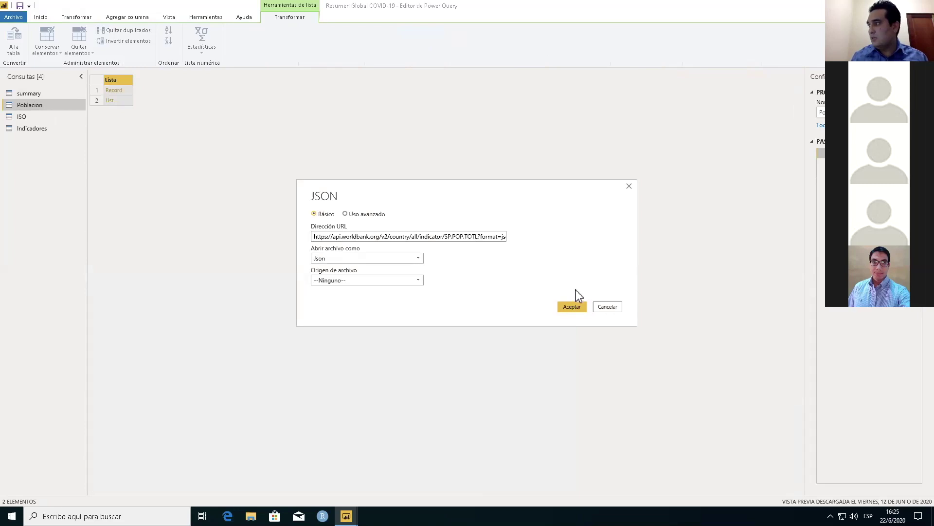
{"action": "left_click", "coordinate": [575, 307]}
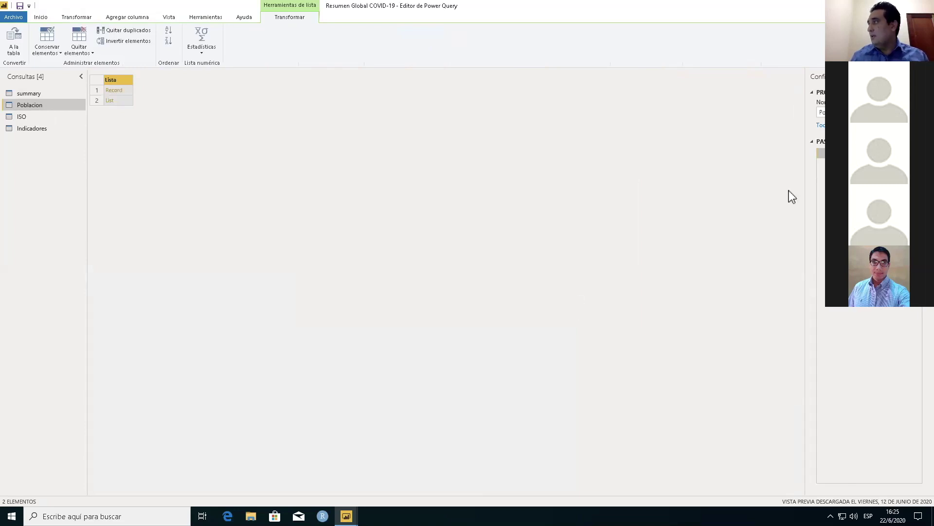
{"action": "left_click", "coordinate": [846, 231]}
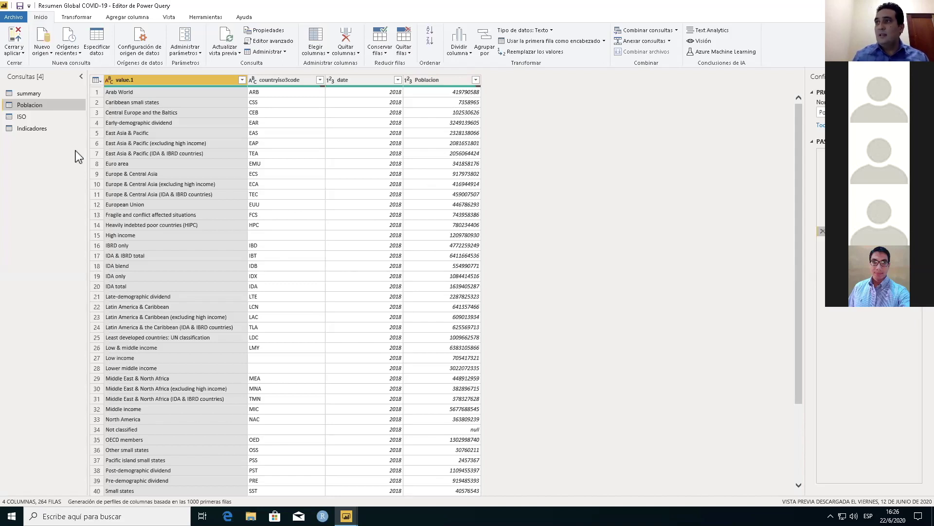
Inspect the web source address of the ISO query, cancel its settings, and display the final country code table.
{"action": "left_click", "coordinate": [22, 117]}
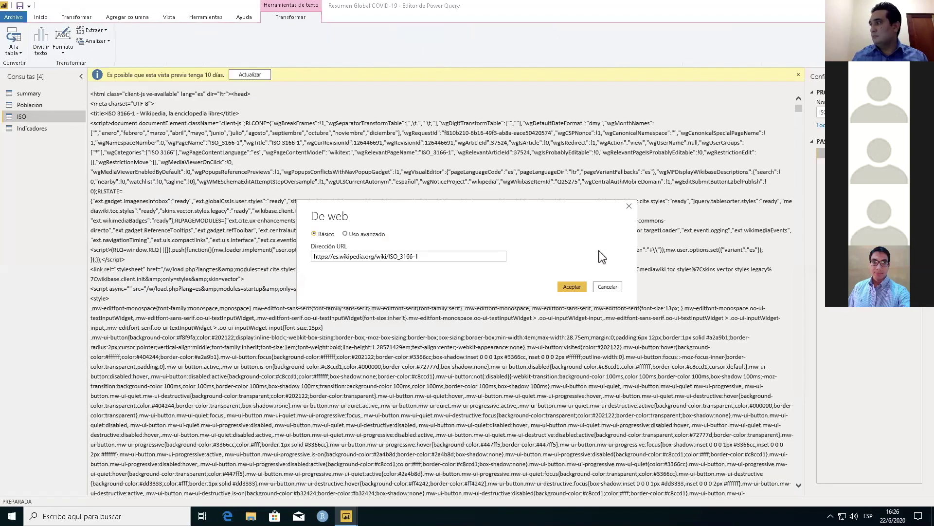
{"action": "left_click", "coordinate": [383, 256]}
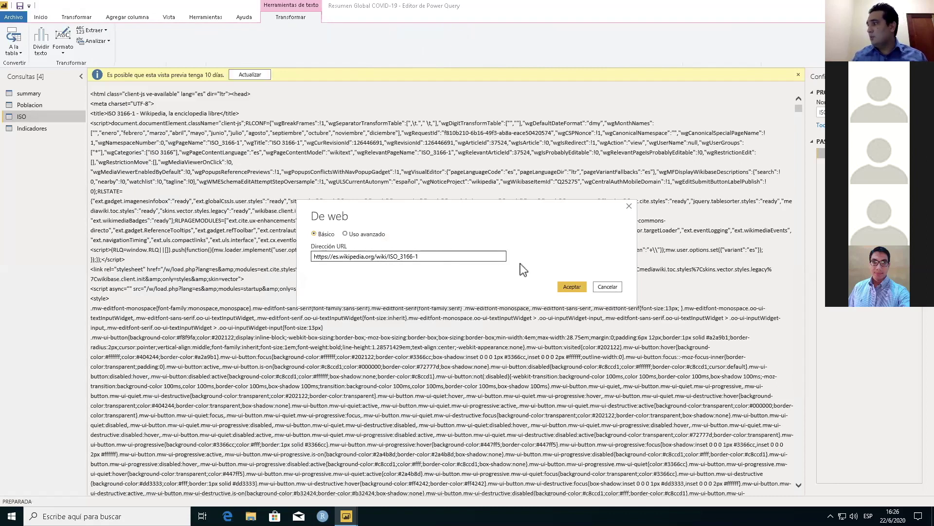
{"action": "left_click", "coordinate": [608, 288]}
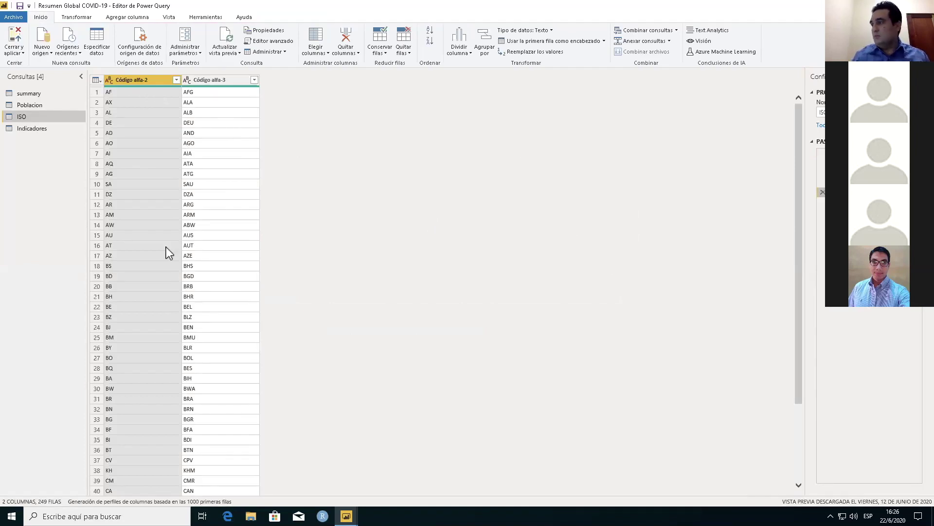
Return to the Resumen Global COVID-19 model view and examine the Poblacion, summary, ISO and Indicadores tables and their relationships.
{"action": "mouse_move", "coordinate": [327, 510]}
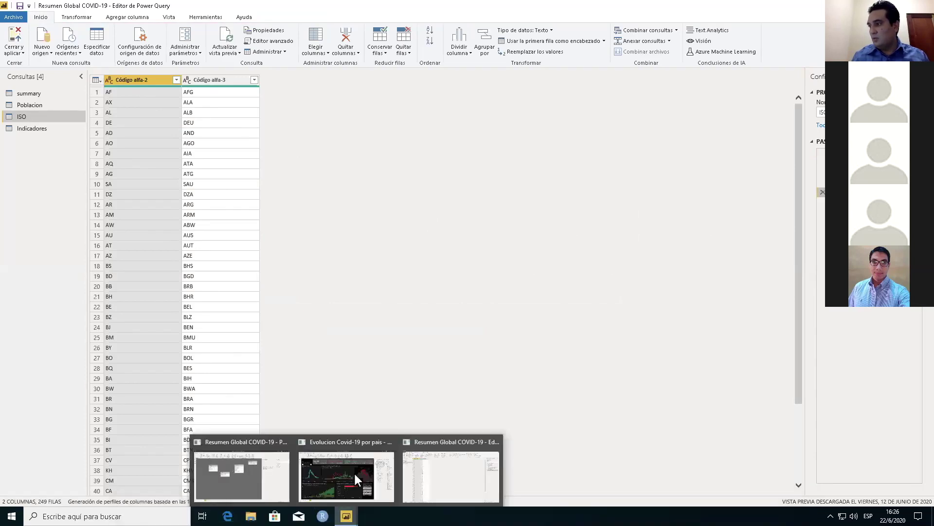
{"action": "left_click", "coordinate": [257, 462]}
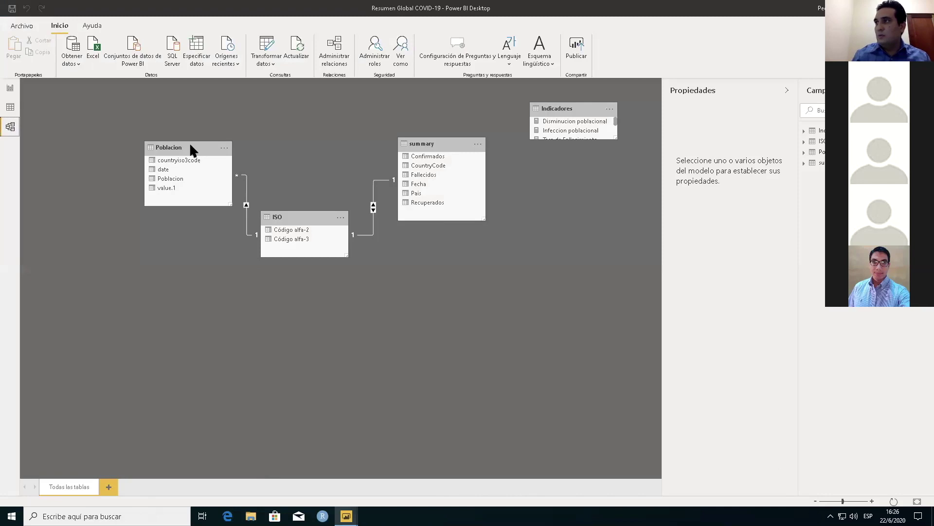
{"action": "left_click", "coordinate": [168, 146]}
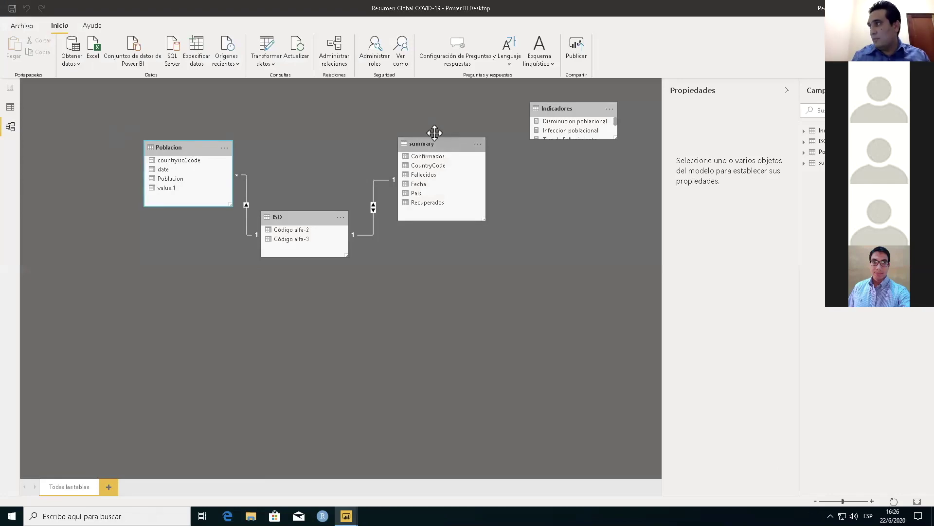
{"action": "left_click", "coordinate": [441, 147]}
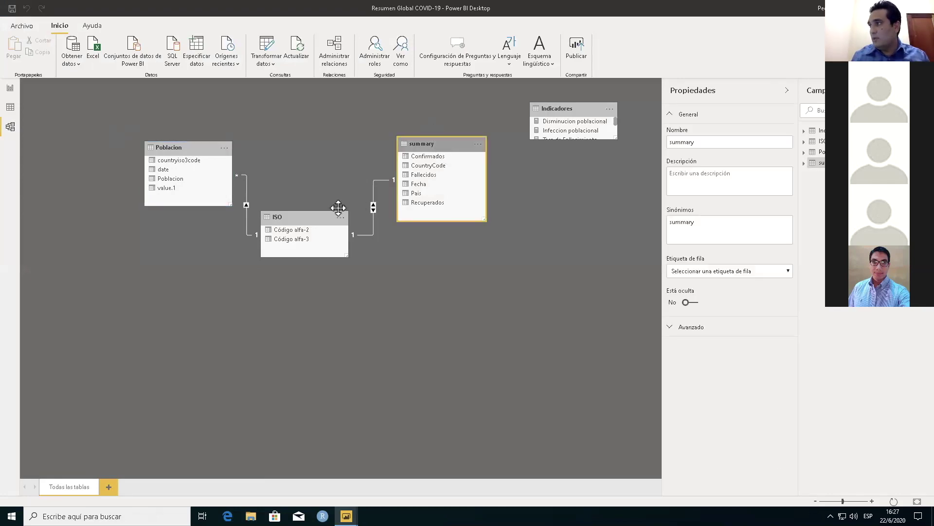
{"action": "left_click", "coordinate": [305, 221]}
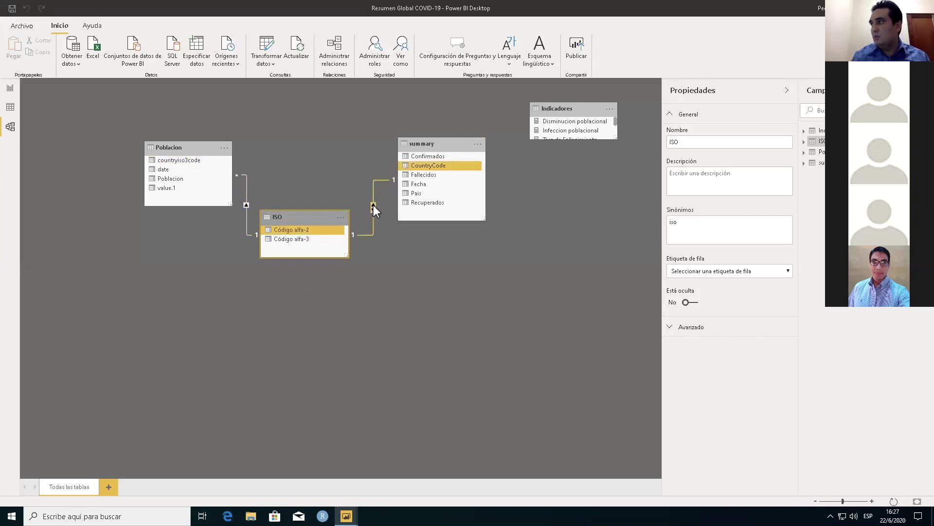
{"action": "left_click", "coordinate": [581, 118]}
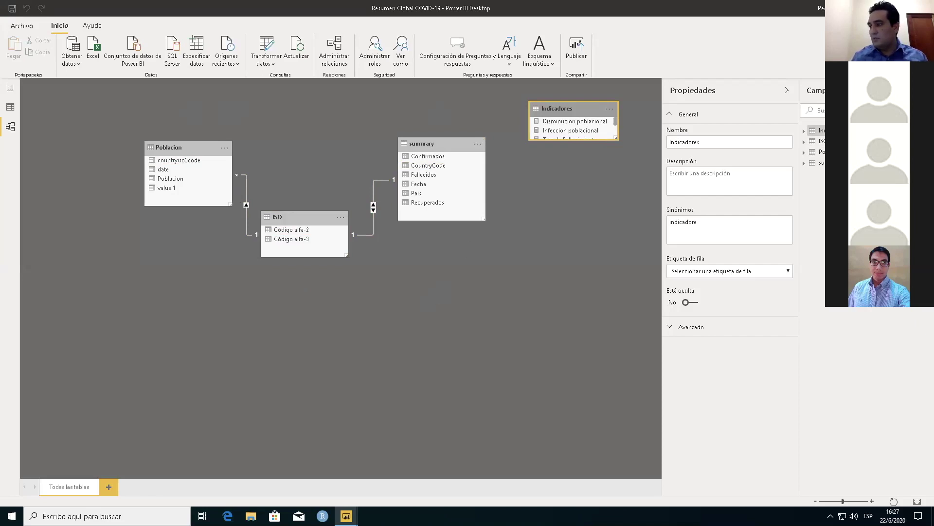
Display the Indicadores query in the Power Query Editor, and close the editor while applying its queries.
{"action": "mouse_move", "coordinate": [346, 516]}
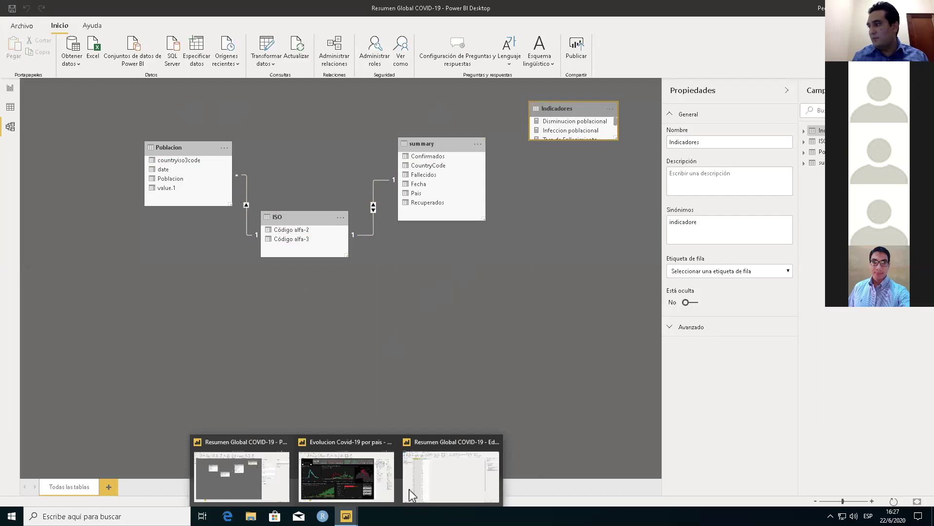
{"action": "left_click", "coordinate": [436, 487]}
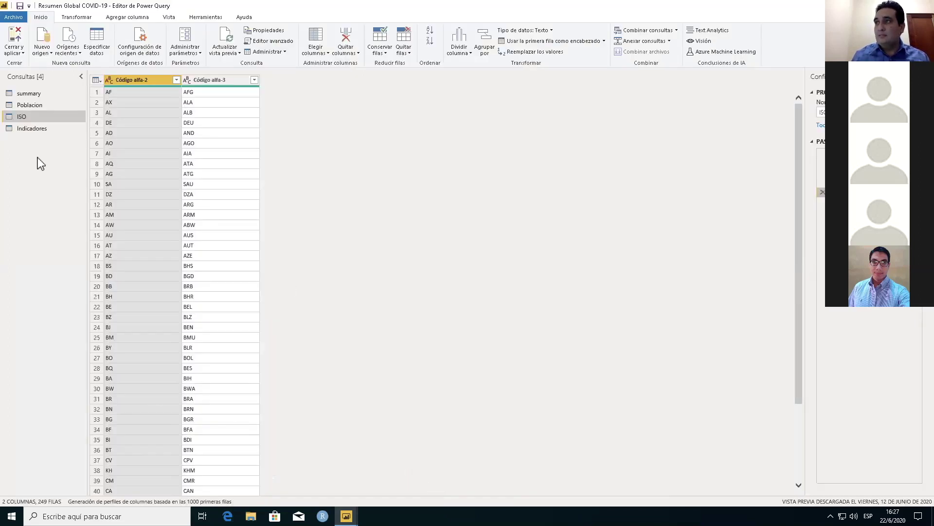
{"action": "left_click", "coordinate": [31, 130]}
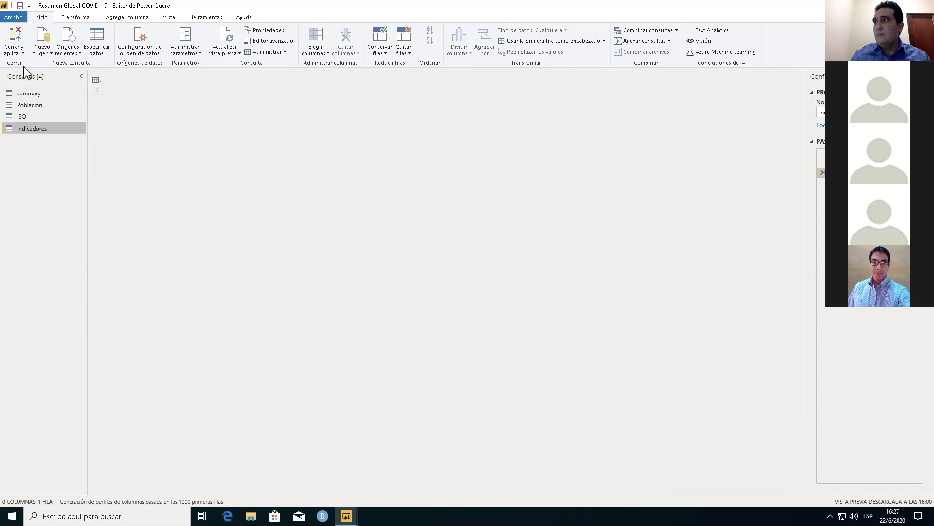
{"action": "left_click", "coordinate": [13, 45]}
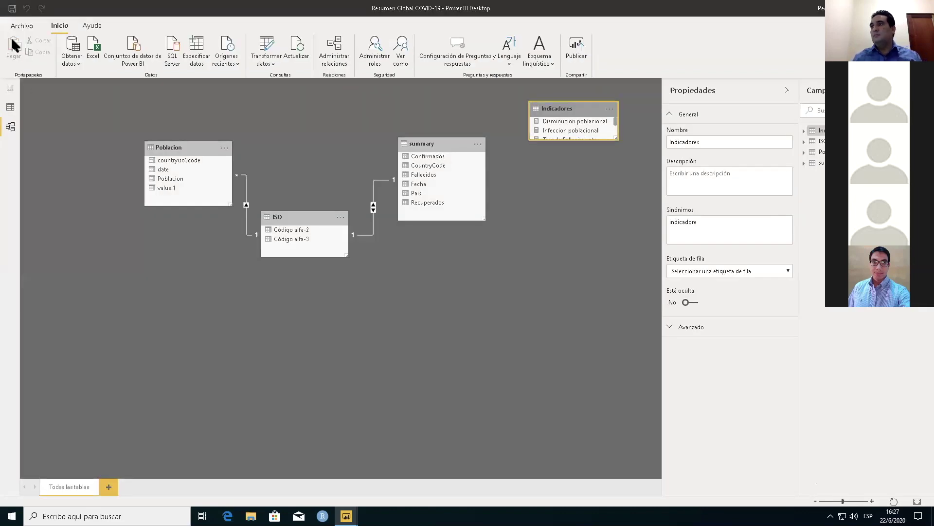
Show the Resumen COVID report page and display the formula of the Infeccion poblacional measure.
{"action": "left_click", "coordinate": [10, 88]}
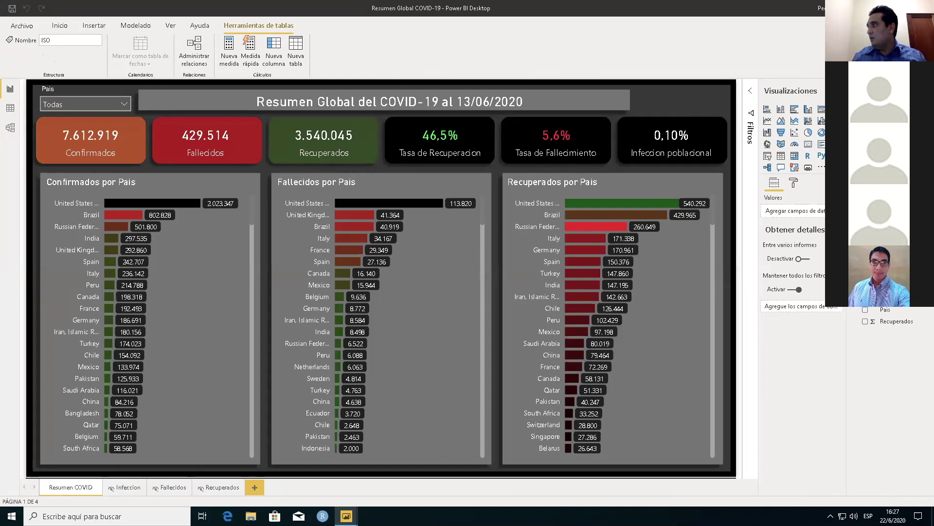
{"action": "left_click", "coordinate": [884, 205]}
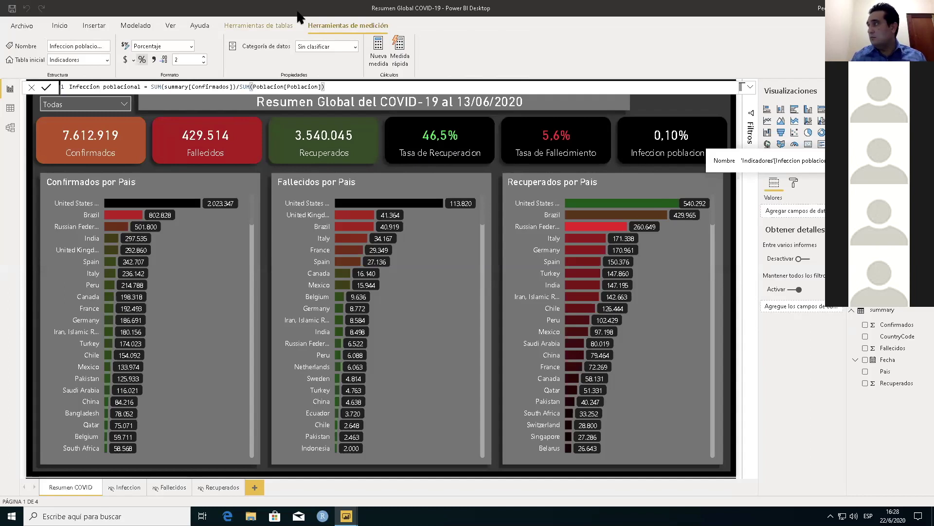
{"action": "mouse_move", "coordinate": [485, 6]}
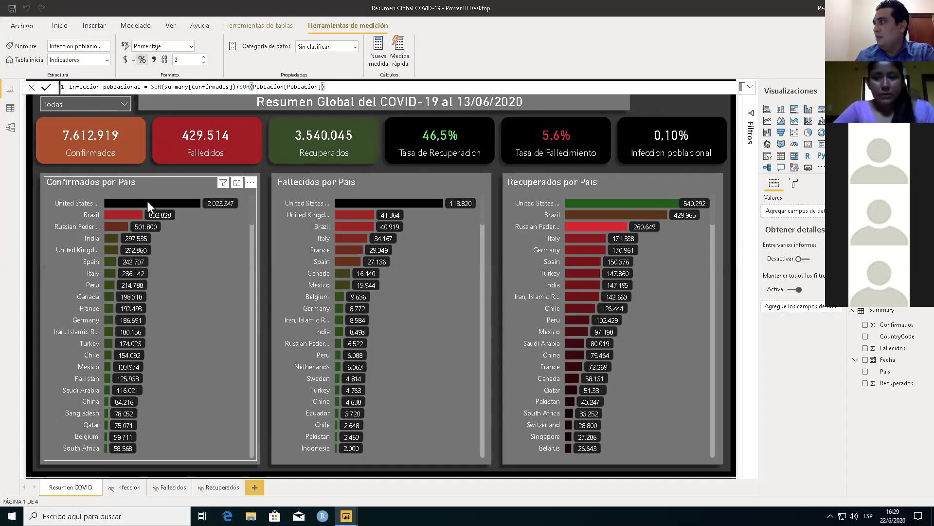
{"action": "mouse_move", "coordinate": [148, 205]}
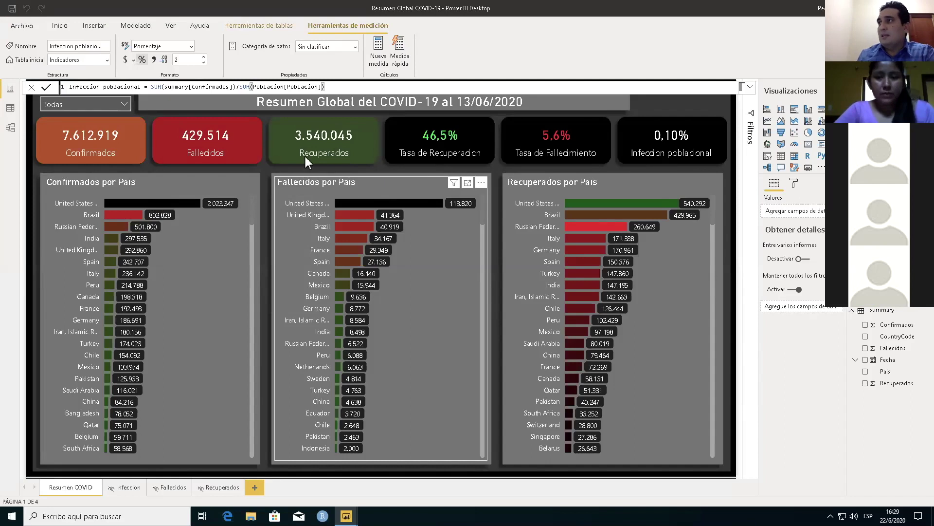
Leave the measure formula unchanged and refresh the report's data from its sources.
{"action": "left_click", "coordinate": [59, 27]}
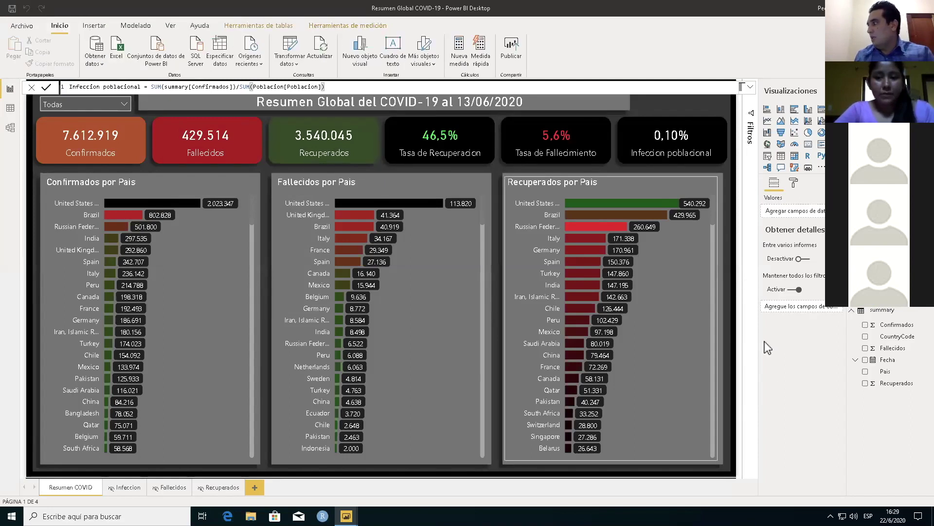
{"action": "left_click", "coordinate": [878, 418]}
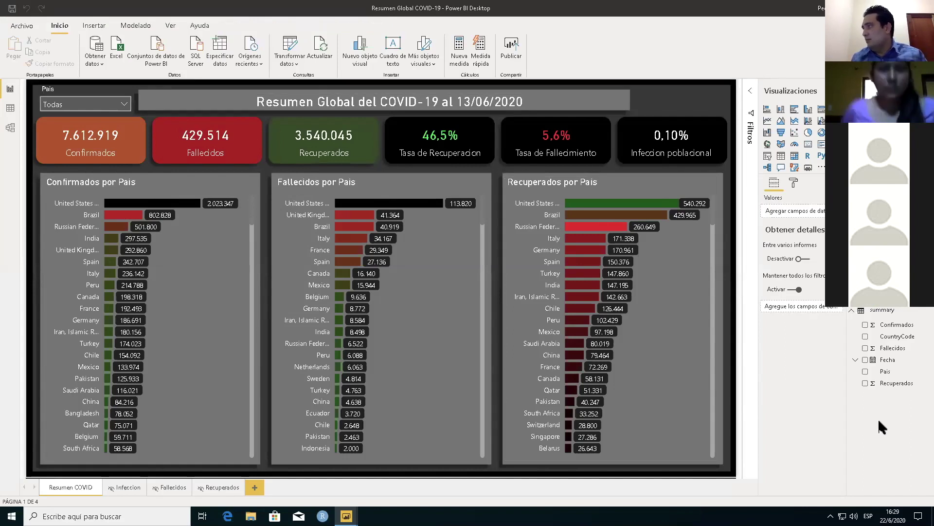
{"action": "left_click", "coordinate": [321, 47]}
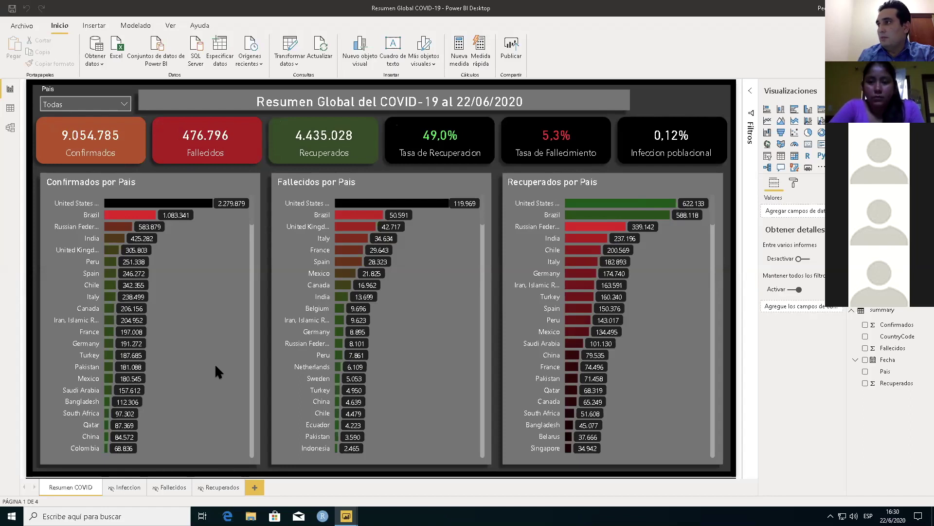
Look through the countries in the Confirmados por Pais chart and locate Bolivia's confirmed cases.
{"action": "scroll", "coordinate": [215, 363], "scroll_direction": "down", "scroll_amount": 10}
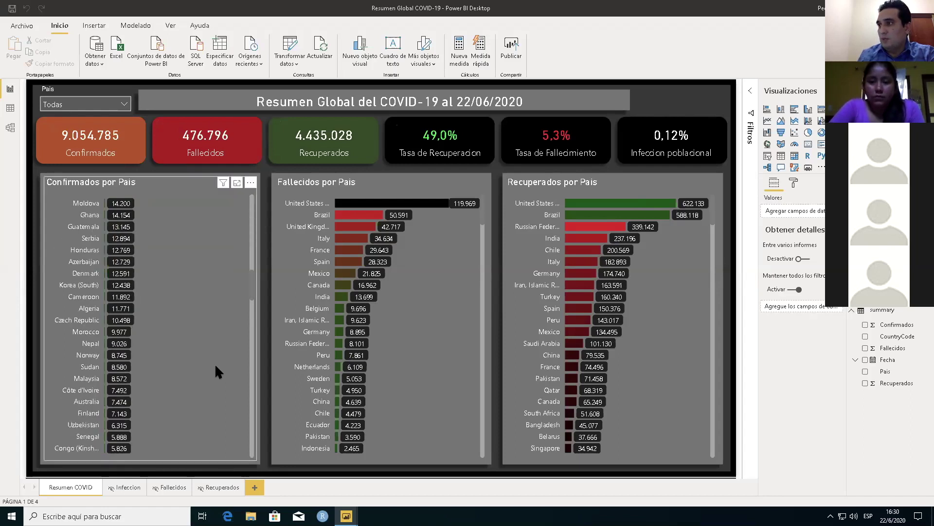
{"action": "scroll", "coordinate": [215, 363], "scroll_direction": "down", "scroll_amount": 10}
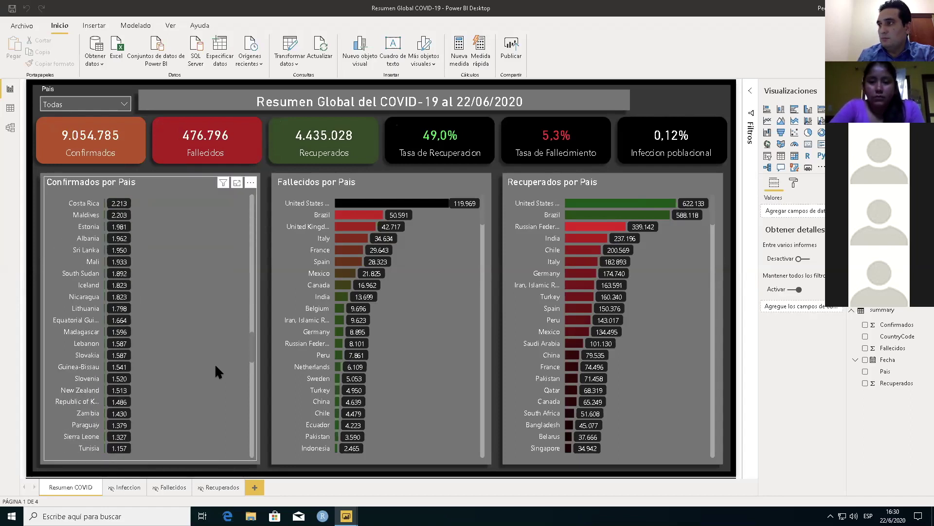
{"action": "scroll", "coordinate": [214, 371], "scroll_direction": "up", "scroll_amount": 5}
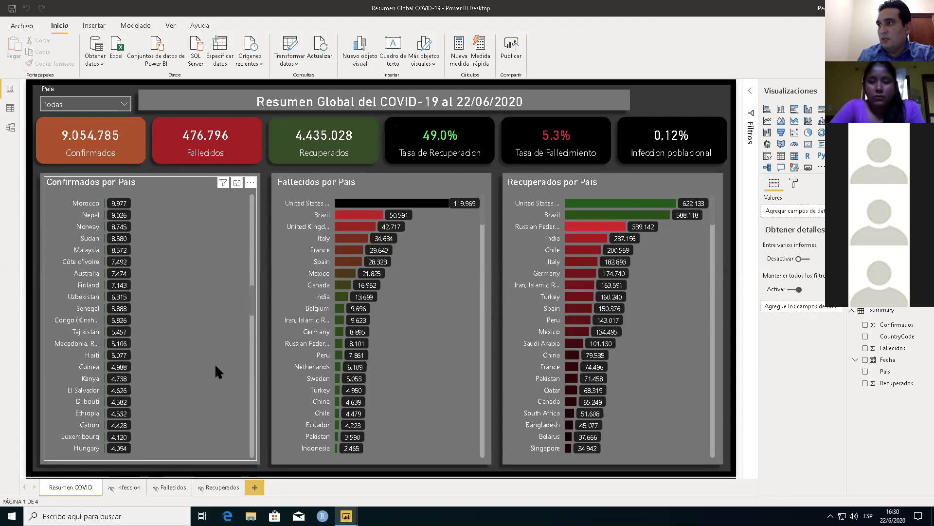
{"action": "scroll", "coordinate": [215, 366], "scroll_direction": "up", "scroll_amount": 5}
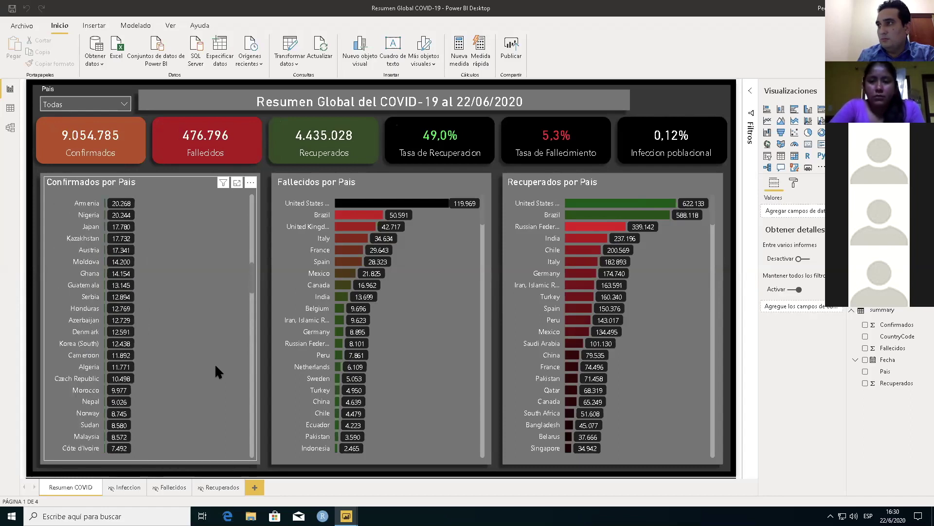
{"action": "scroll", "coordinate": [215, 366], "scroll_direction": "up", "scroll_amount": 6}
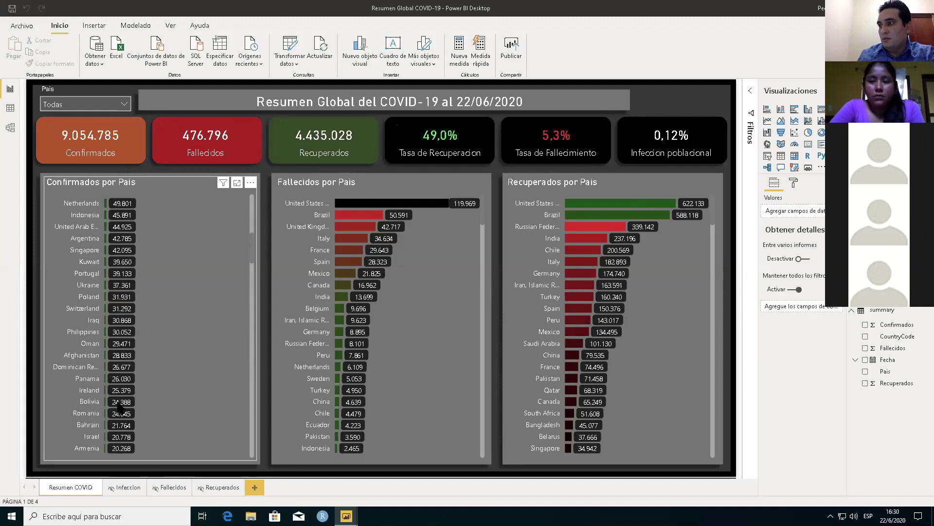
{"action": "left_click", "coordinate": [118, 399]}
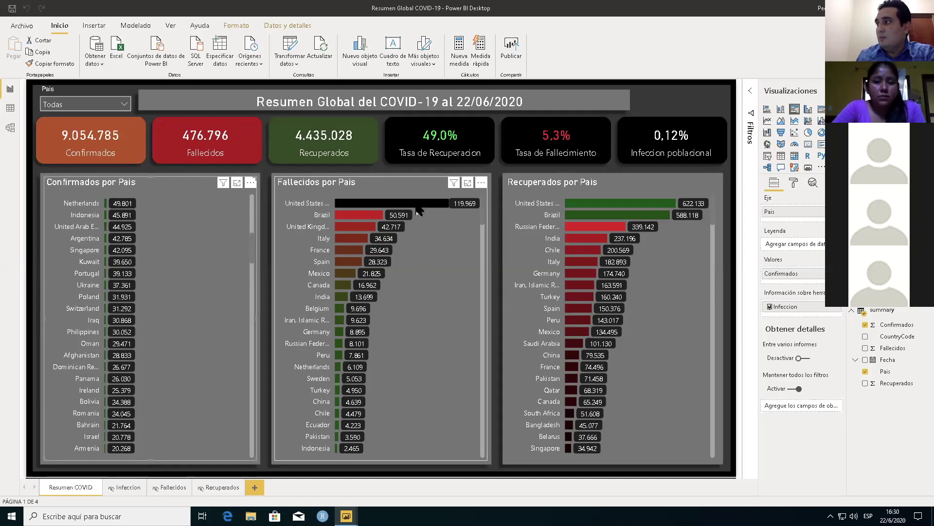
Deselect the confirmed cases chart and show the tooltip for the United States bar in Fallecidos por Pais.
{"action": "mouse_move", "coordinate": [417, 211]}
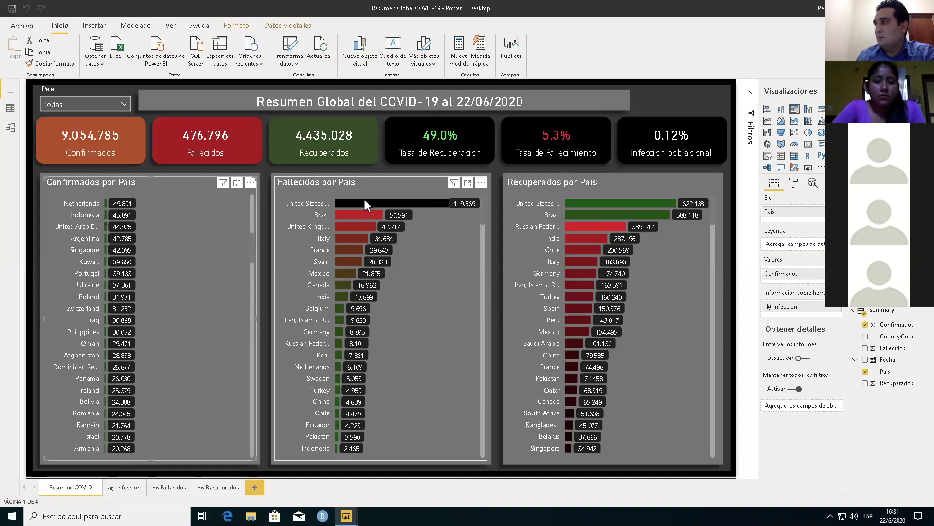
{"action": "left_click", "coordinate": [266, 237]}
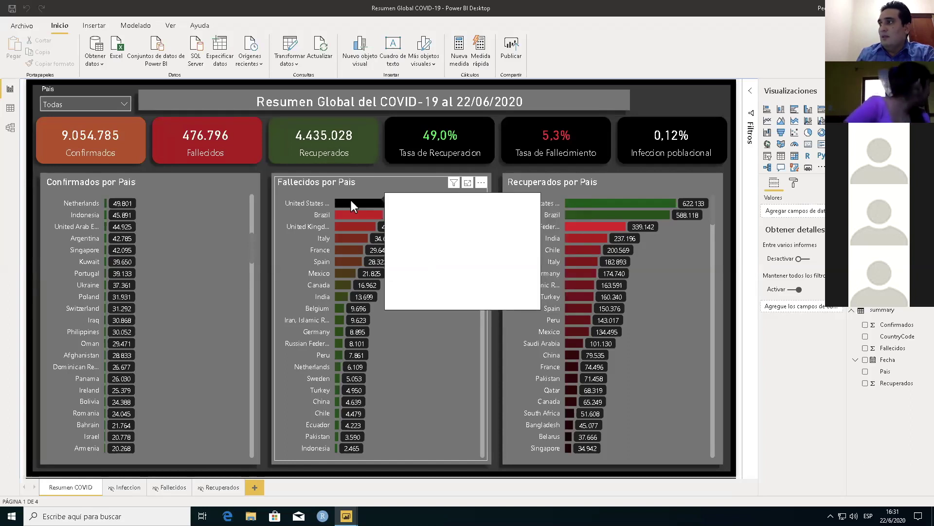
{"action": "mouse_move", "coordinate": [351, 200]}
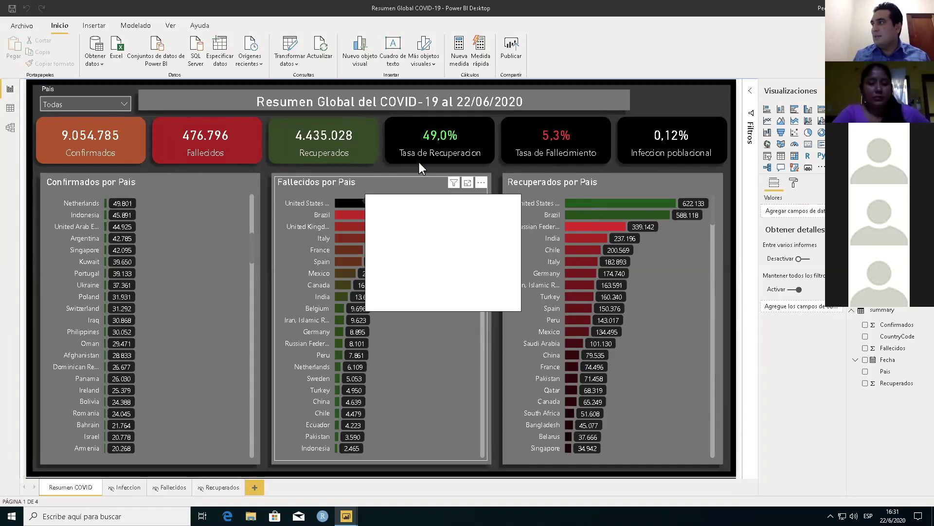
Filter the whole report page to Bolivia with the Pais slicer.
{"action": "left_click", "coordinate": [123, 104]}
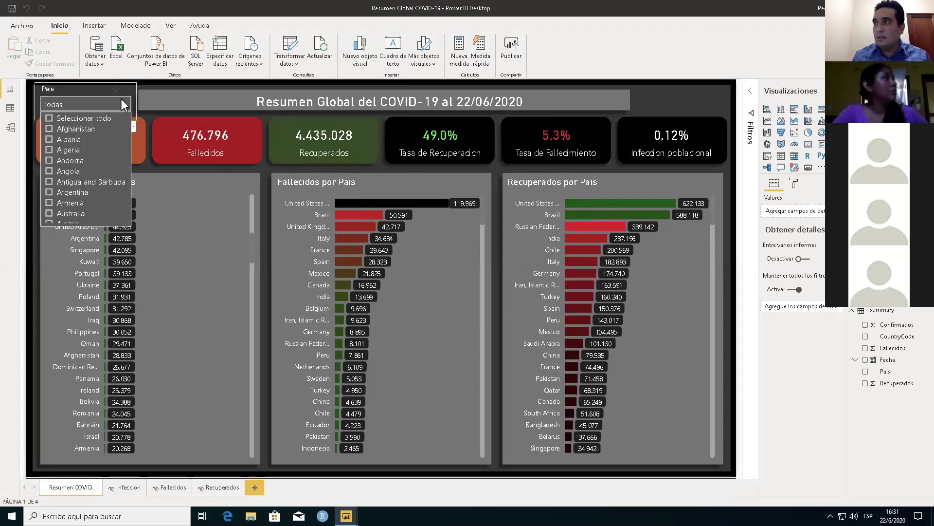
{"action": "scroll", "coordinate": [67, 126], "scroll_direction": "down", "scroll_amount": 15}
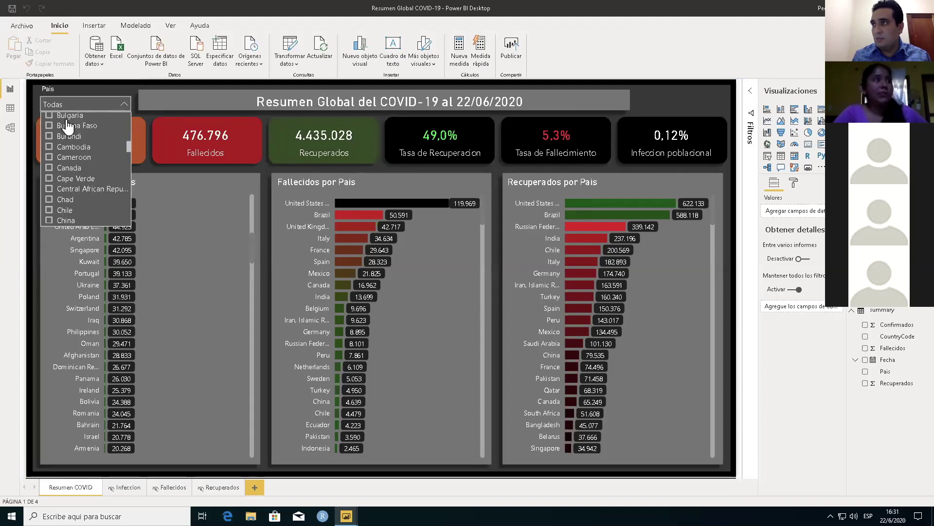
{"action": "scroll", "coordinate": [67, 126], "scroll_direction": "up", "scroll_amount": 2}
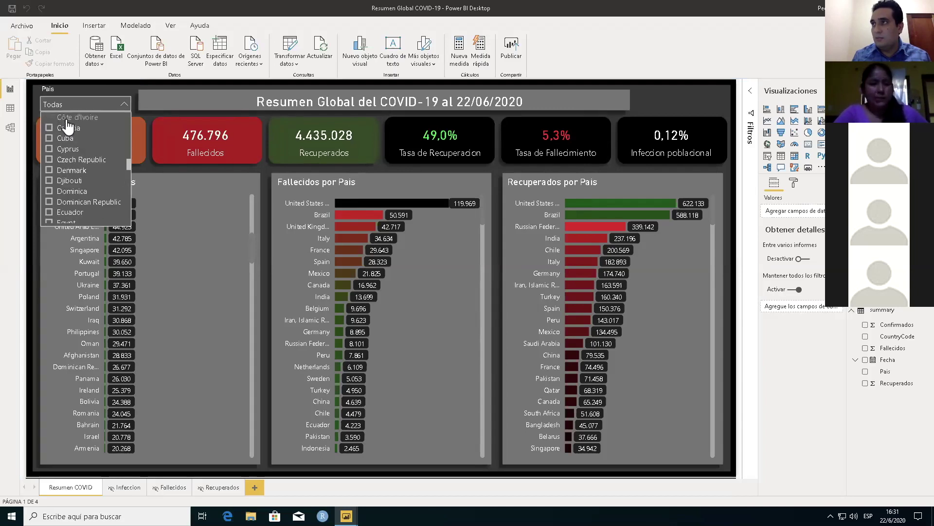
{"action": "scroll", "coordinate": [68, 126], "scroll_direction": "up", "scroll_amount": 10}
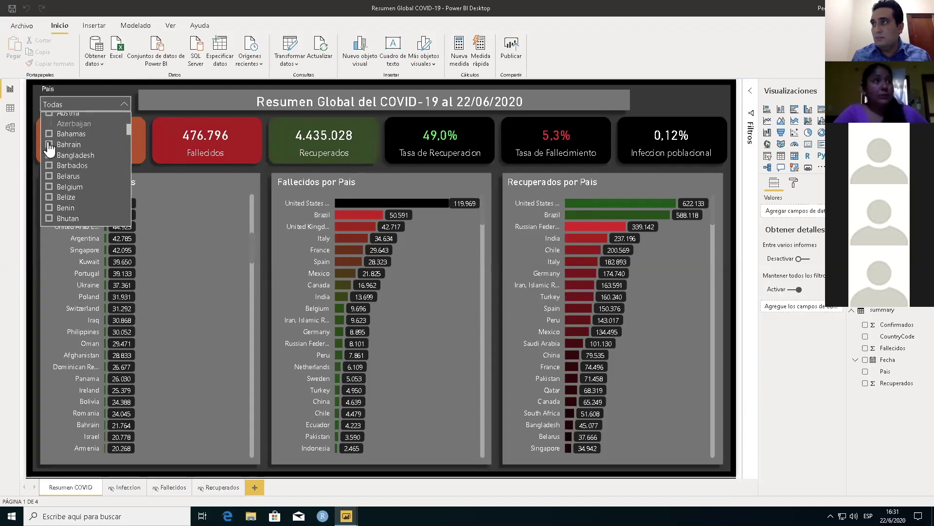
{"action": "scroll", "coordinate": [49, 177], "scroll_direction": "down", "scroll_amount": 5}
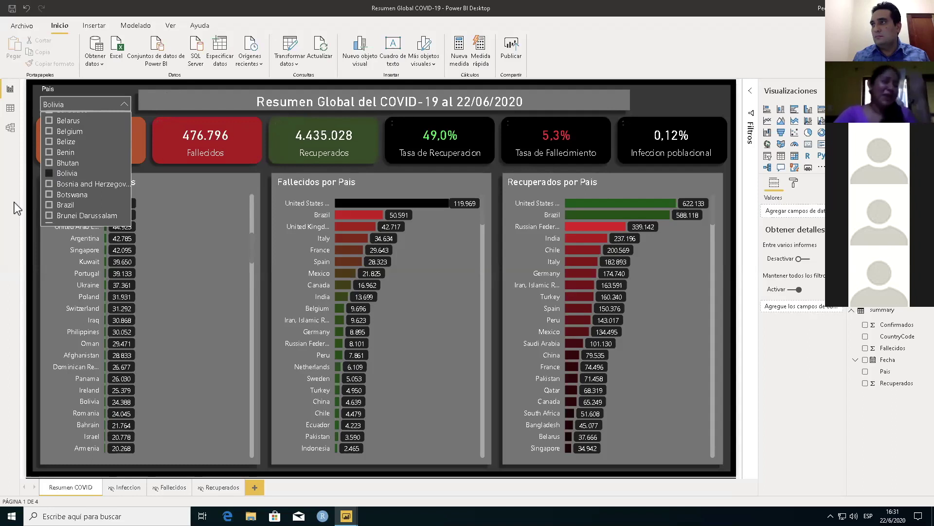
{"action": "left_click", "coordinate": [14, 204]}
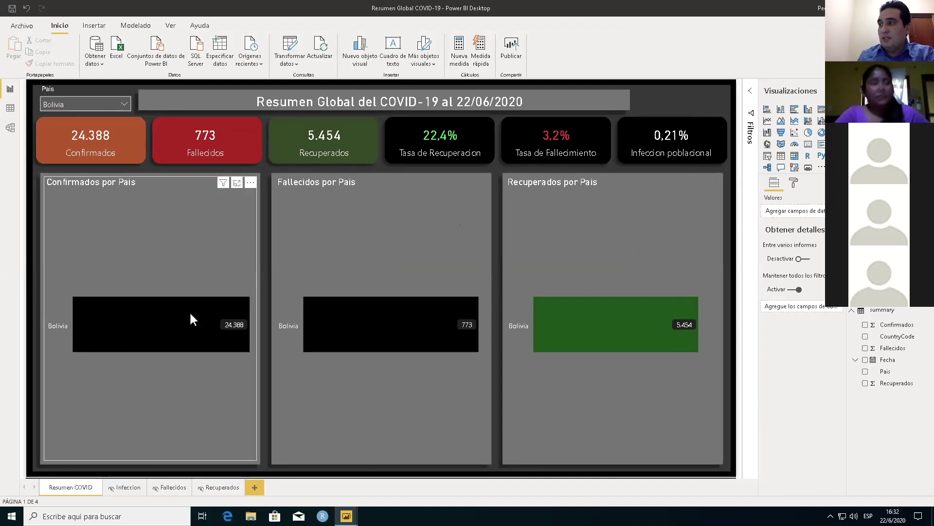
View the tooltip details for Bolivia's confirmed cases bar, and clear the Pais filter to include all countries.
{"action": "mouse_move", "coordinate": [190, 315]}
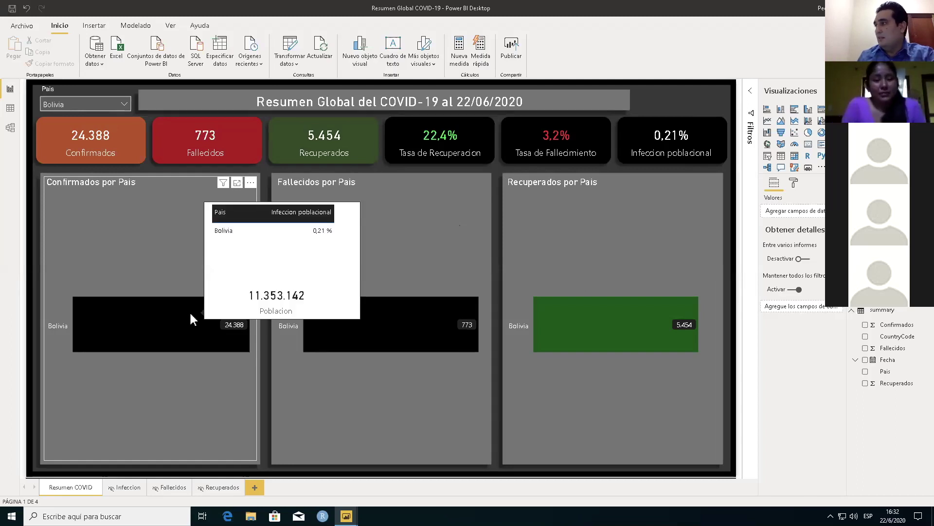
{"action": "mouse_move", "coordinate": [420, 333]}
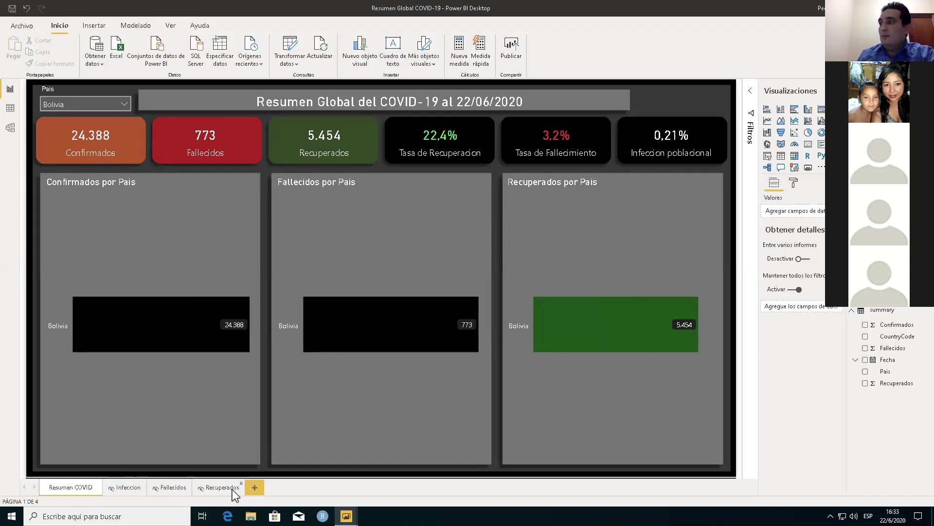
{"action": "left_click", "coordinate": [114, 97]}
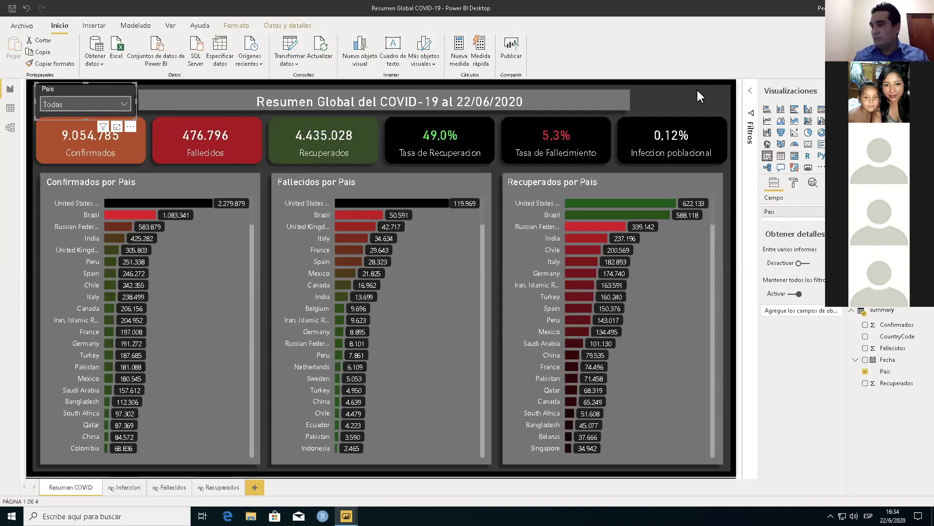
Switch to the Evolucion Covid-19 por pais report in Power BI Desktop and look over its Italy figures.
{"action": "mouse_move", "coordinate": [795, 1]}
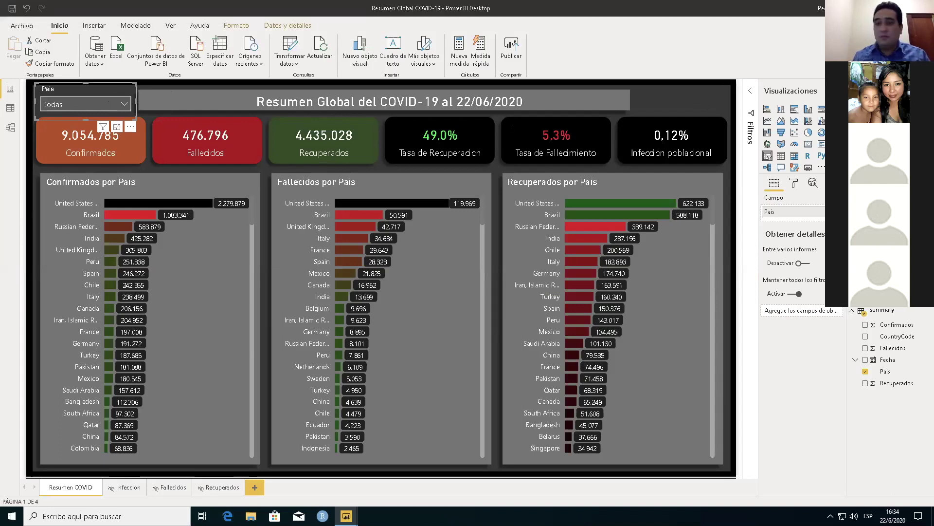
{"action": "key", "text": "alt+Tab"}
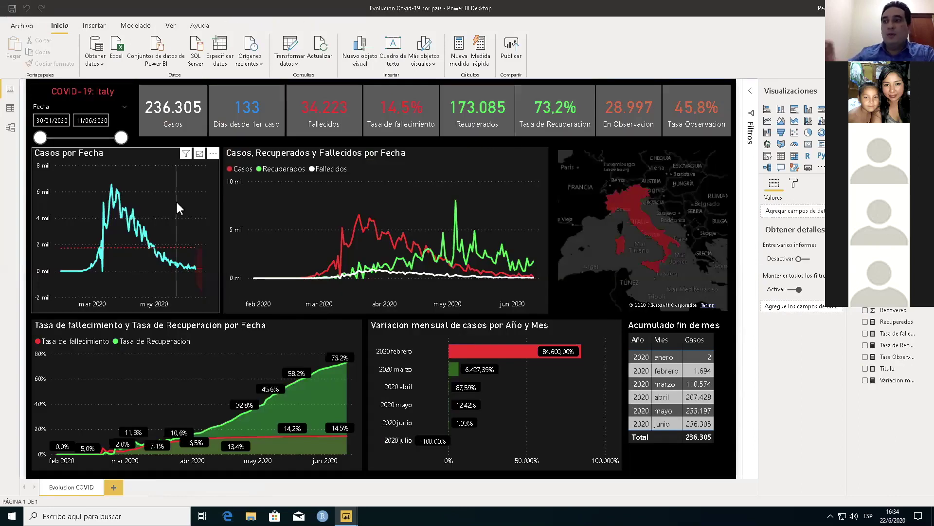
{"action": "mouse_move", "coordinate": [178, 204]}
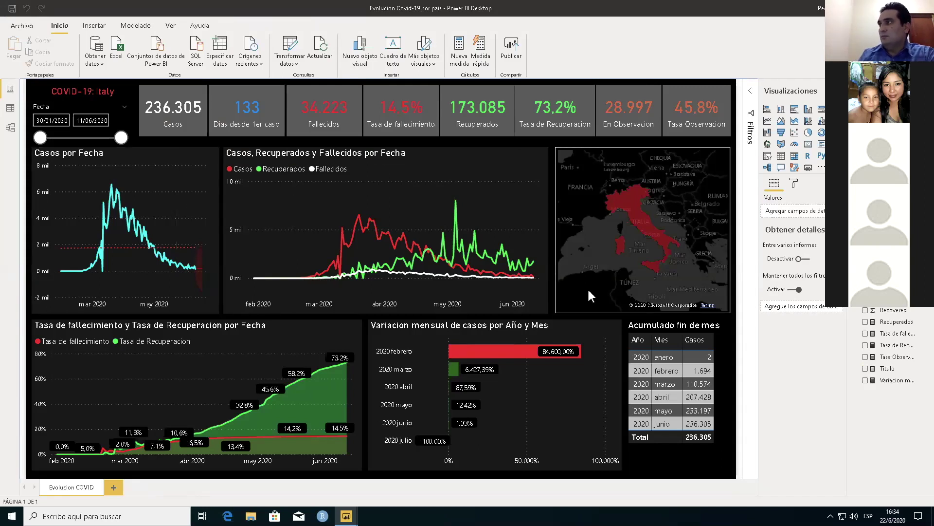
Open the Power Query Editor and review the Covid-19 query's JSON source URL with its Pais parameter, leaving it unchanged.
{"action": "left_click", "coordinate": [290, 46]}
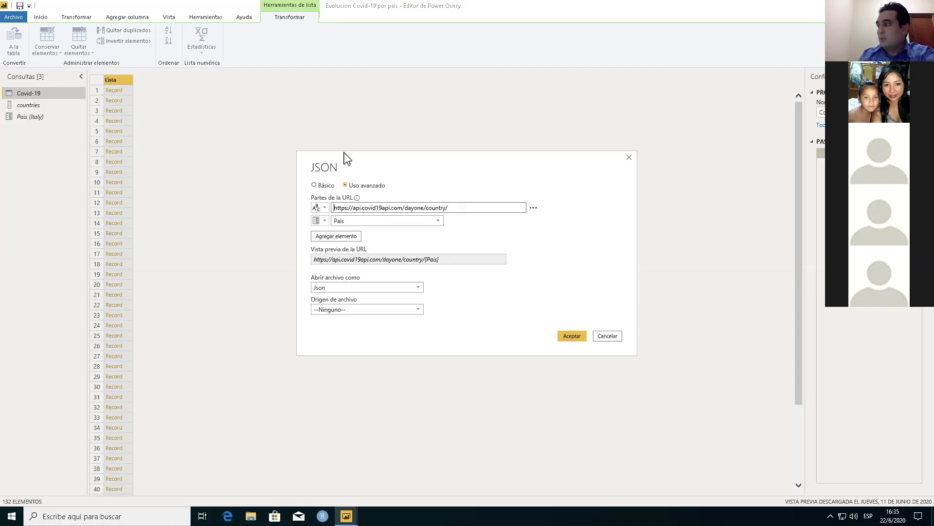
{"action": "left_click", "coordinate": [607, 335]}
Show the final applied step of the Covid-19 query and examine the profiles of the Date and Confirmed columns.
{"action": "left_click", "coordinate": [856, 290]}
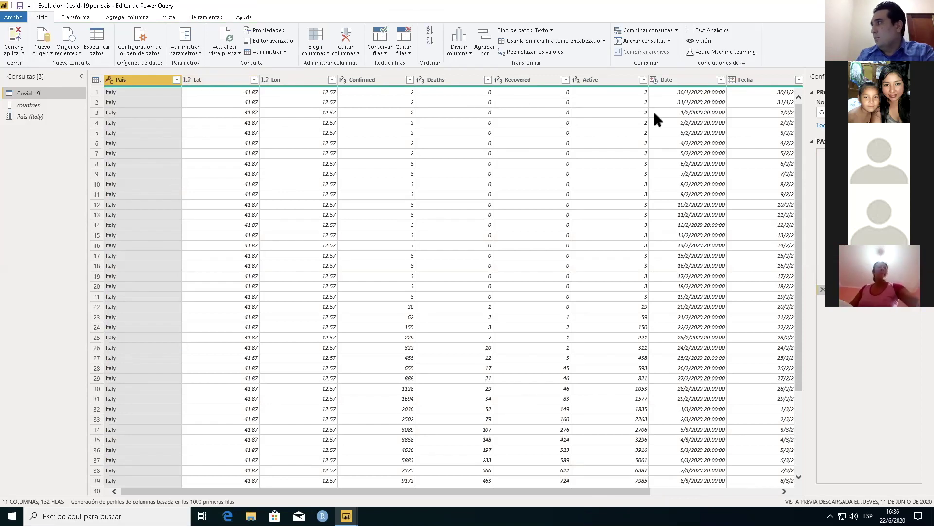
{"action": "left_click", "coordinate": [682, 80]}
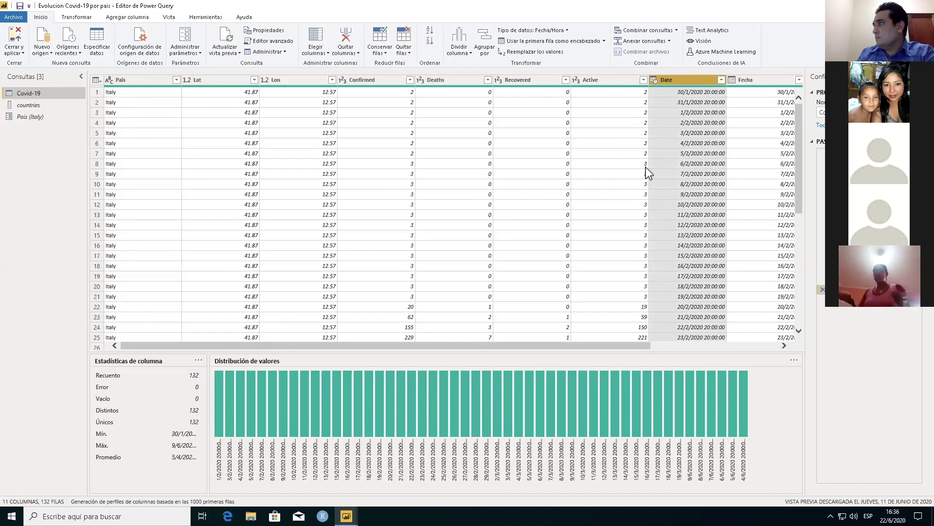
{"action": "left_click", "coordinate": [373, 84]}
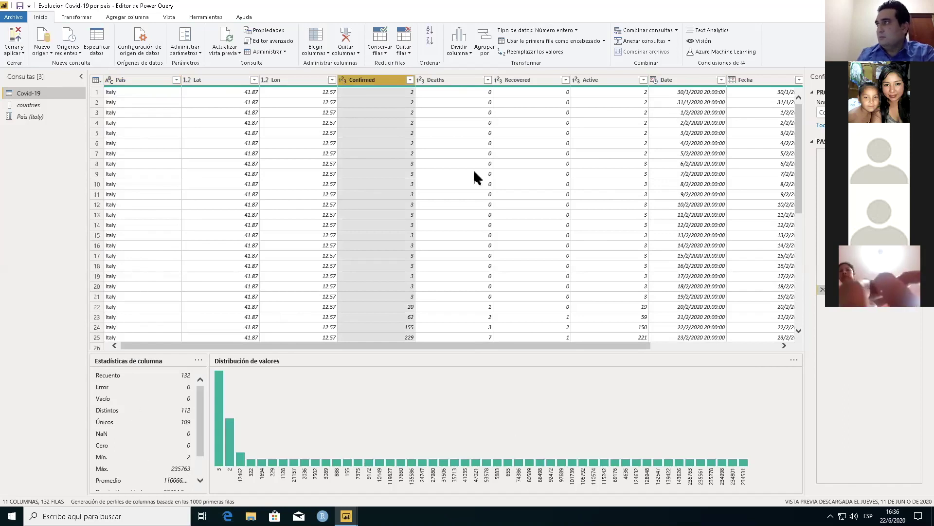
Set the current value of the Pais parameter to Bolivia.
{"action": "left_click", "coordinate": [27, 118]}
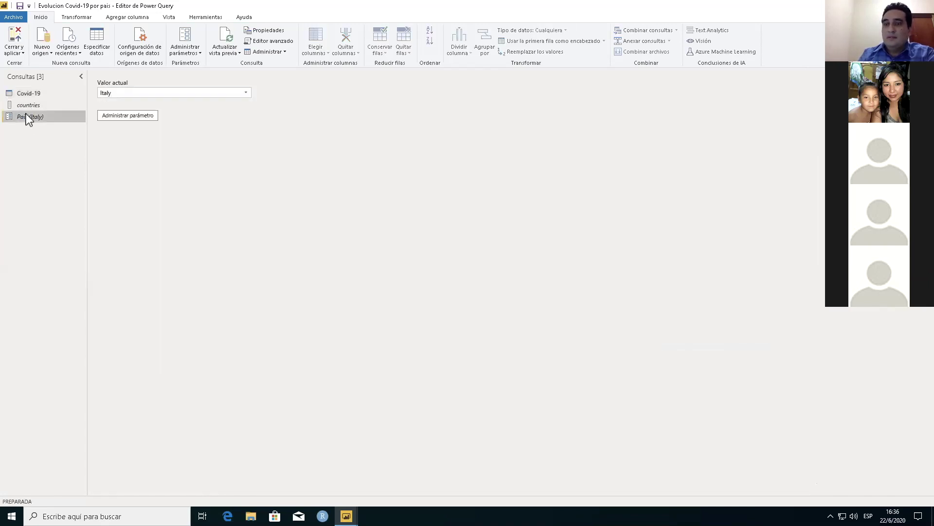
{"action": "left_click", "coordinate": [246, 96]}
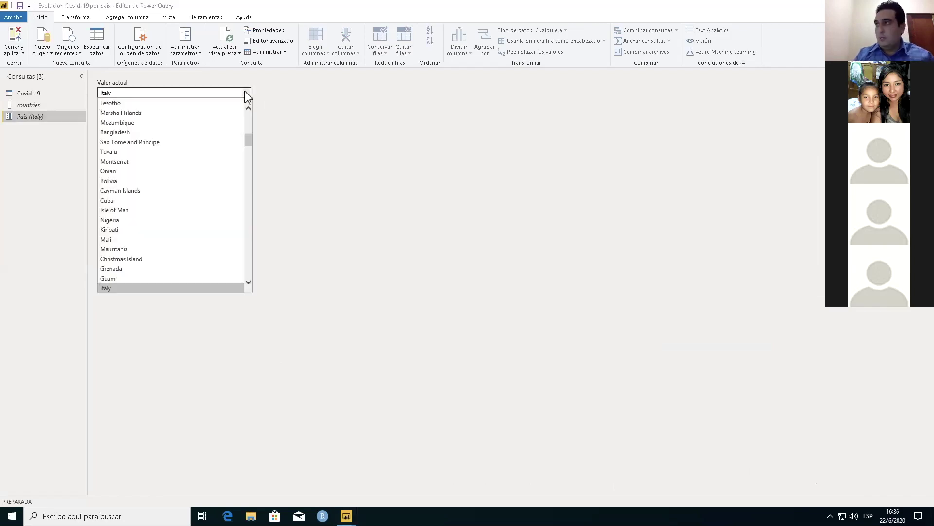
{"action": "left_click", "coordinate": [141, 93]}
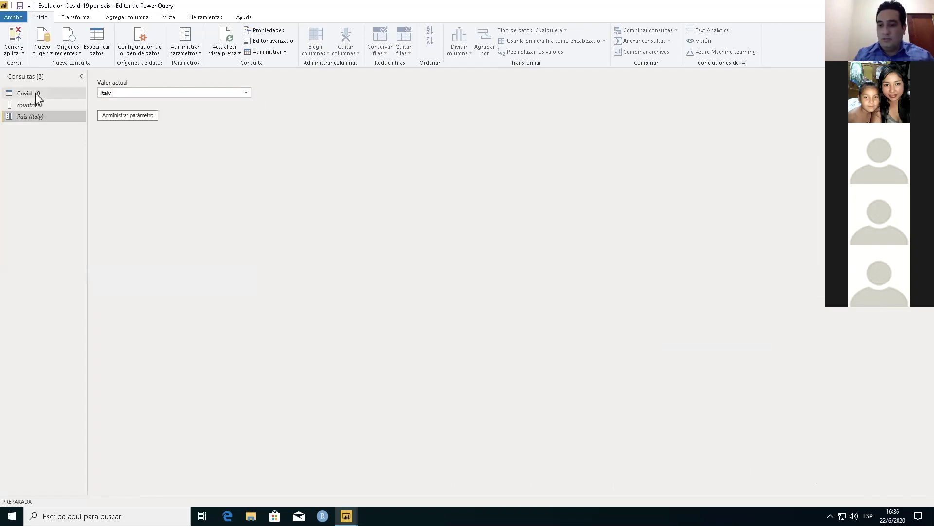
{"action": "key", "text": "BackSpace"}
{"action": "key", "text": "BackSpace"}
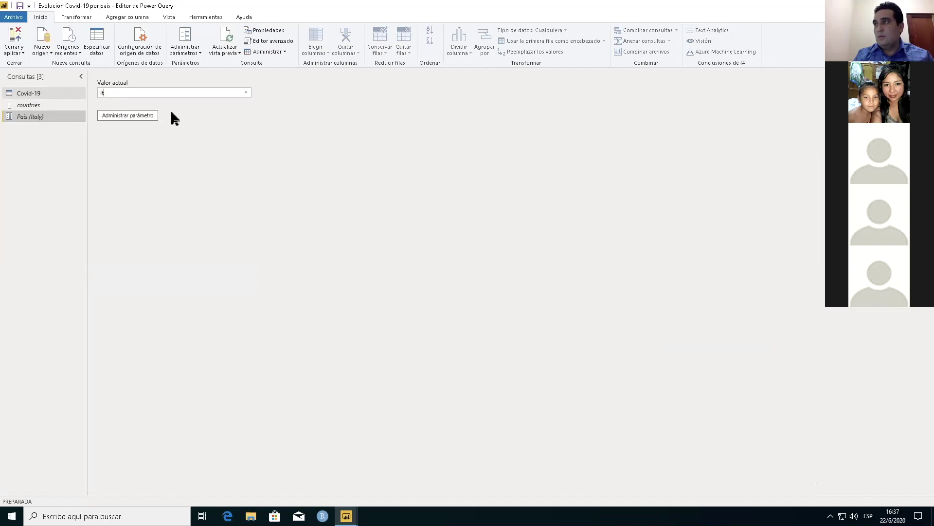
{"action": "key", "text": "BackSpace"}
{"action": "key", "text": "BackSpace"}
{"action": "type", "text": "boli"}
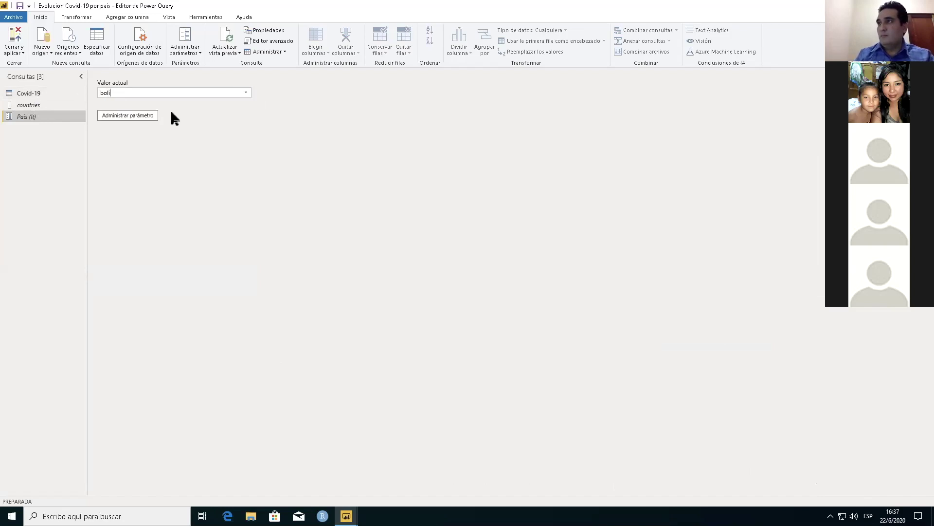
{"action": "left_click", "coordinate": [245, 93]}
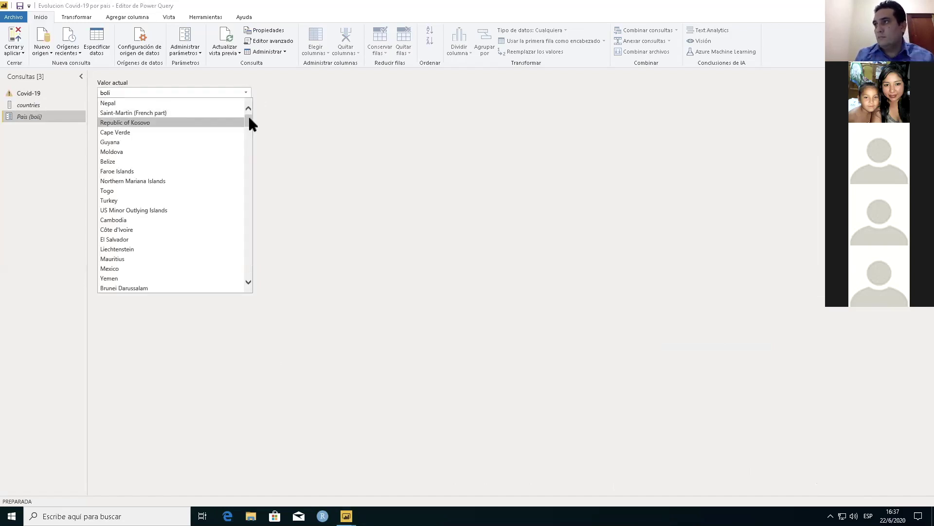
{"action": "left_click_drag", "start_coordinate": [250, 117], "coordinate": [250, 142]}
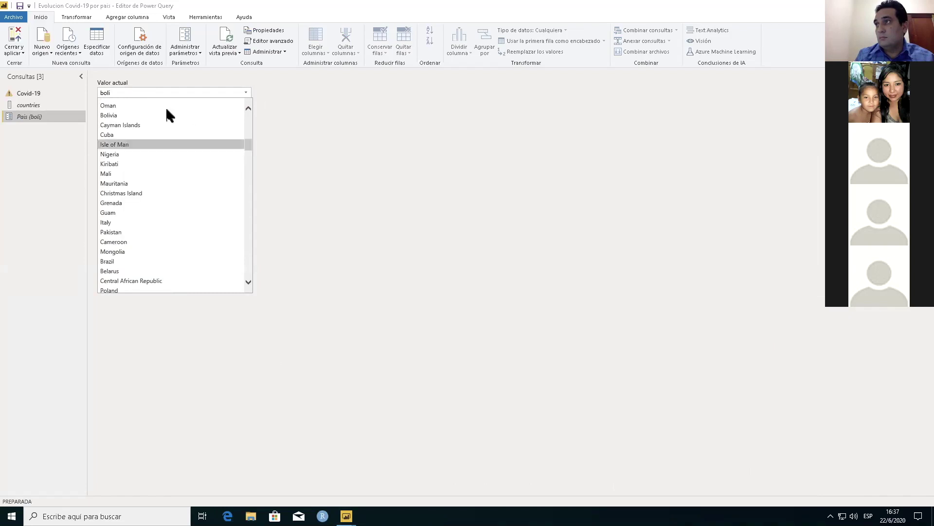
{"action": "left_click", "coordinate": [107, 115]}
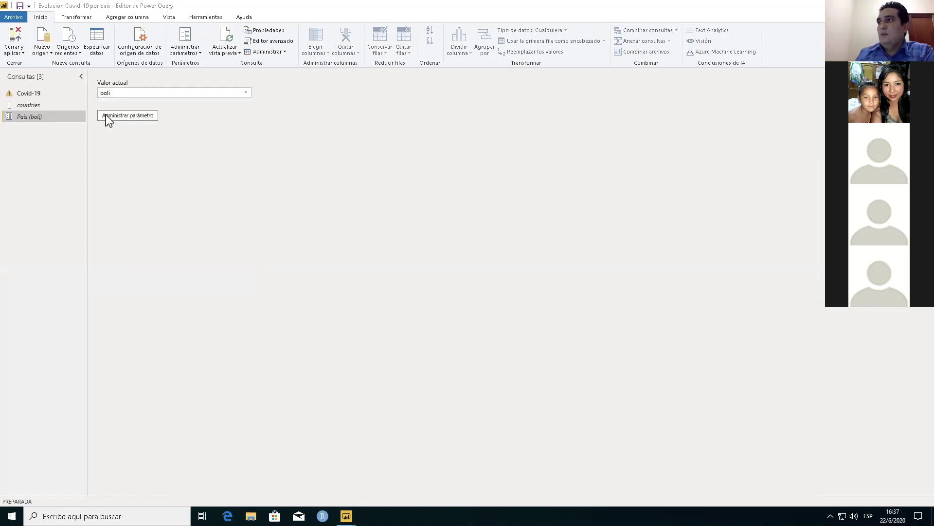
Check the Bolivia rows in the Covid-19 query, then close the editor and apply the changes to the report.
{"action": "left_click", "coordinate": [35, 94]}
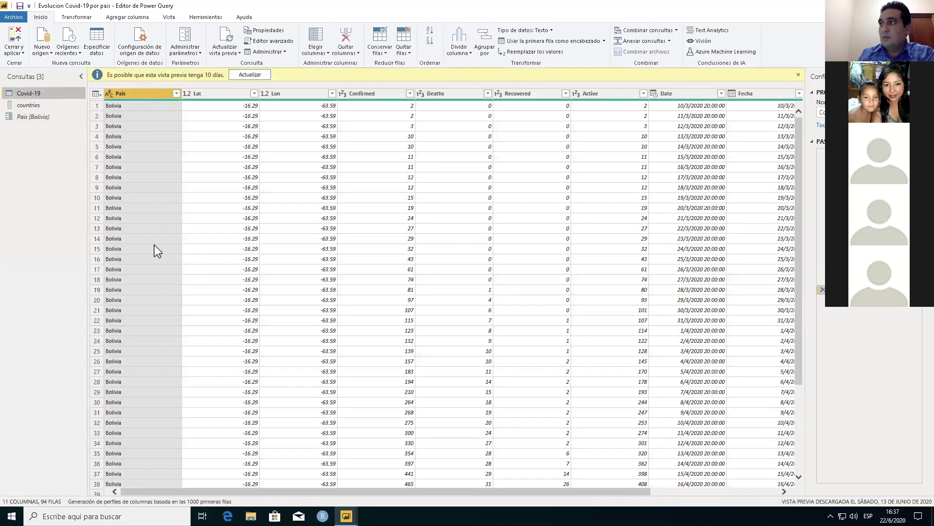
{"action": "left_click", "coordinate": [12, 42]}
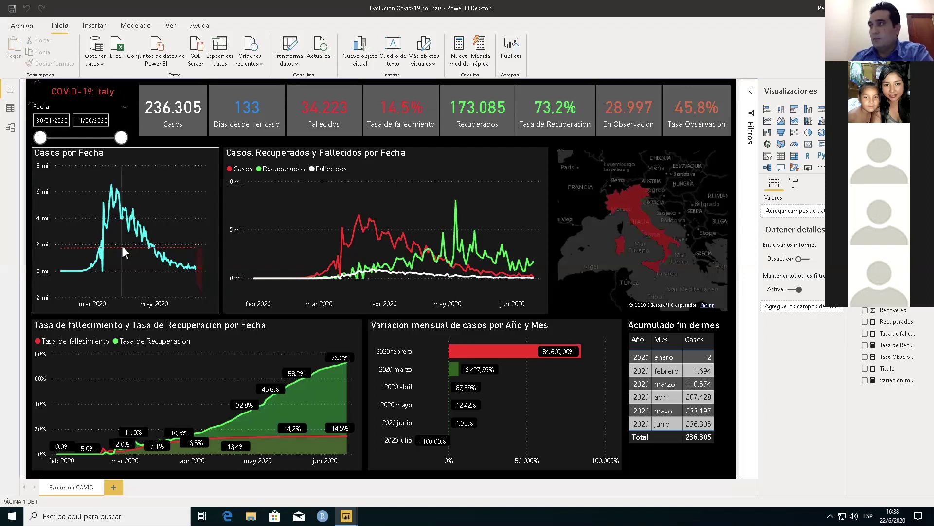
{"action": "mouse_move", "coordinate": [123, 248]}
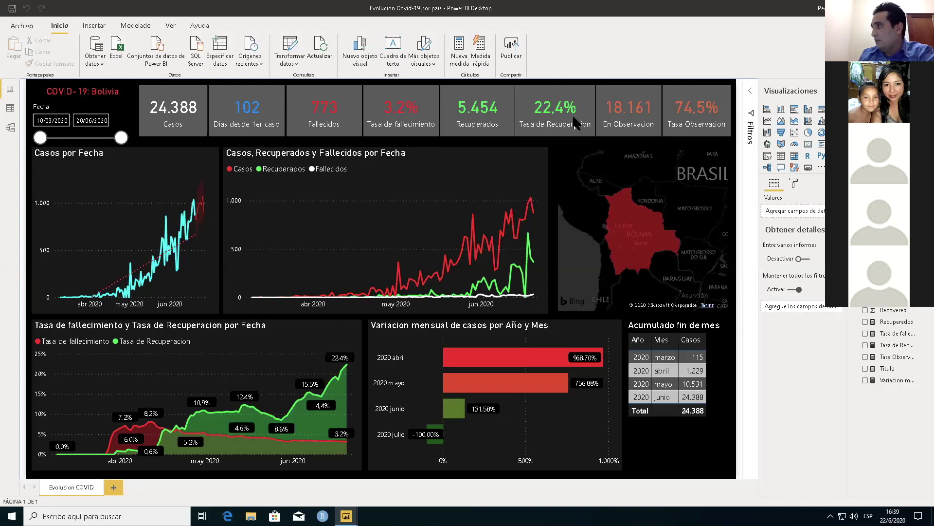
Review the formulas of the Tasa de Recuperacion and Casos measures.
{"action": "left_click", "coordinate": [891, 345]}
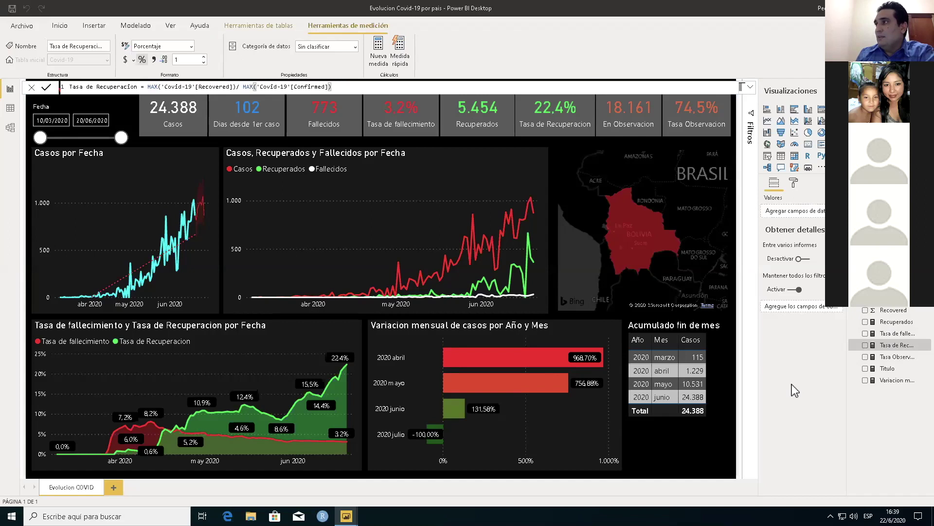
{"action": "left_click", "coordinate": [243, 141]}
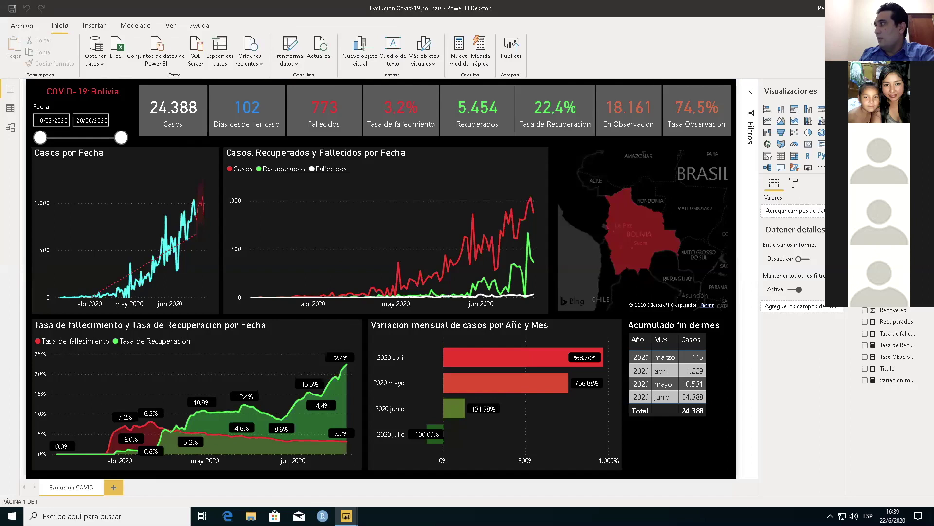
{"action": "left_click", "coordinate": [890, 181]}
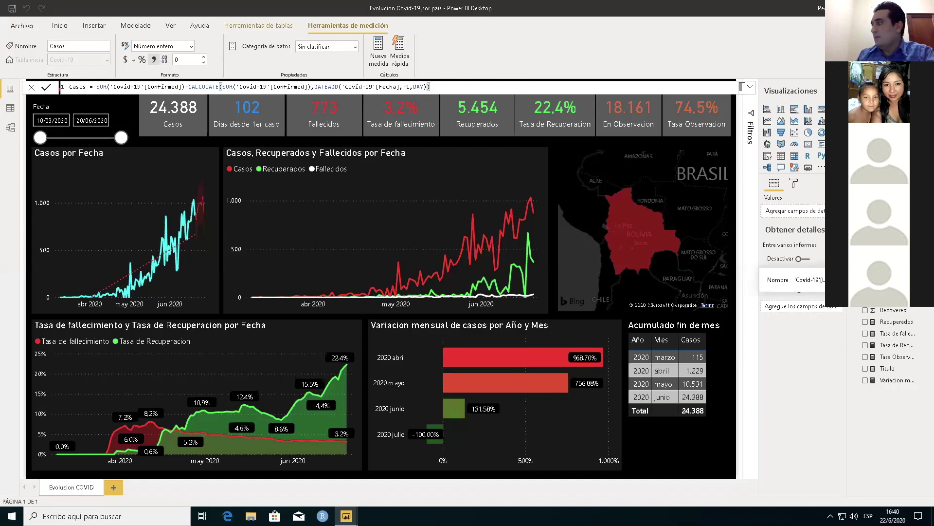
{"action": "left_click", "coordinate": [903, 425]}
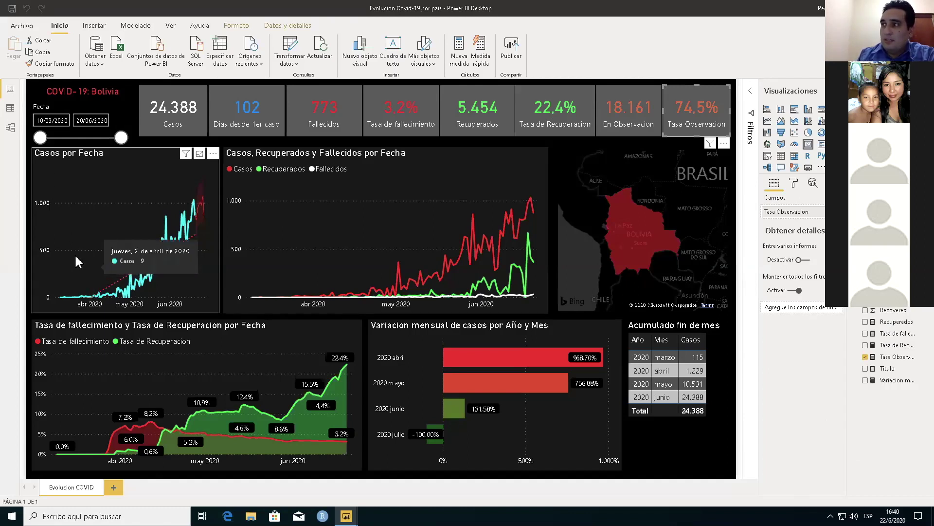
Enlarge the Casos por Fecha chart in focus mode, view its forecast tooltip for late June, and return to the report.
{"action": "left_click", "coordinate": [200, 155]}
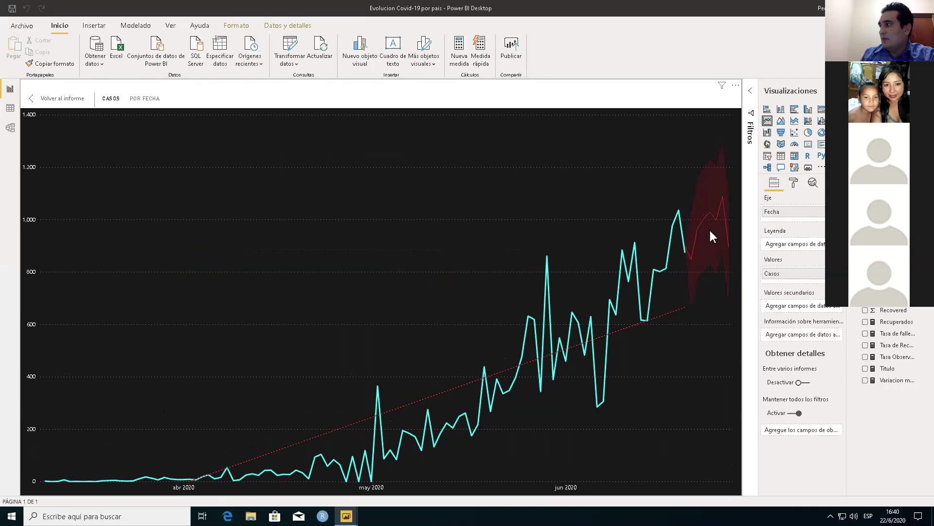
{"action": "mouse_move", "coordinate": [710, 232]}
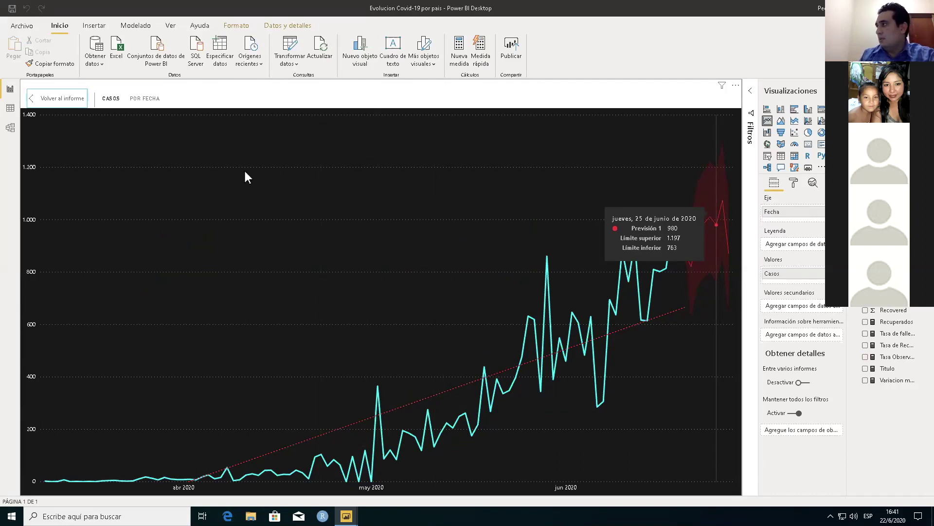
{"action": "left_click", "coordinate": [73, 98]}
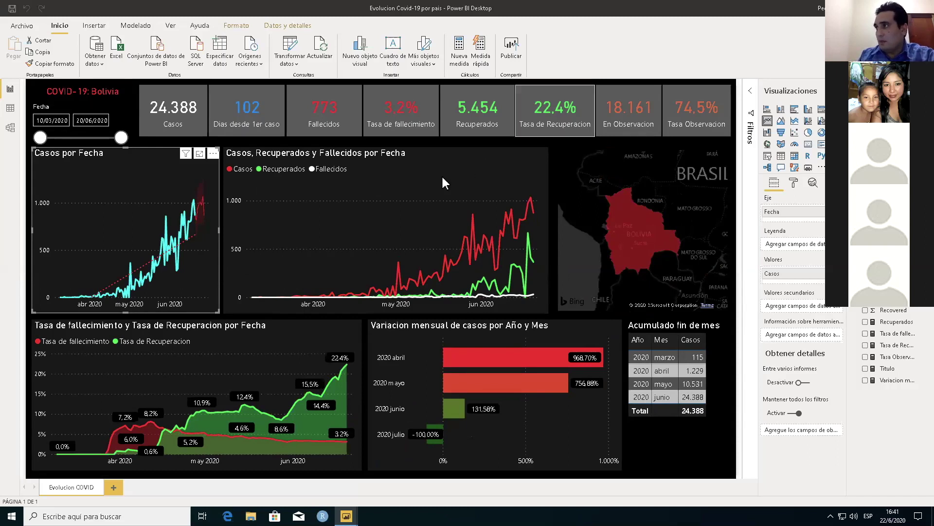
Inspect the daily values of the Casos, Recuperados y Fallecidos por Fecha chart in focus mode and return to the report.
{"action": "mouse_move", "coordinate": [443, 177]}
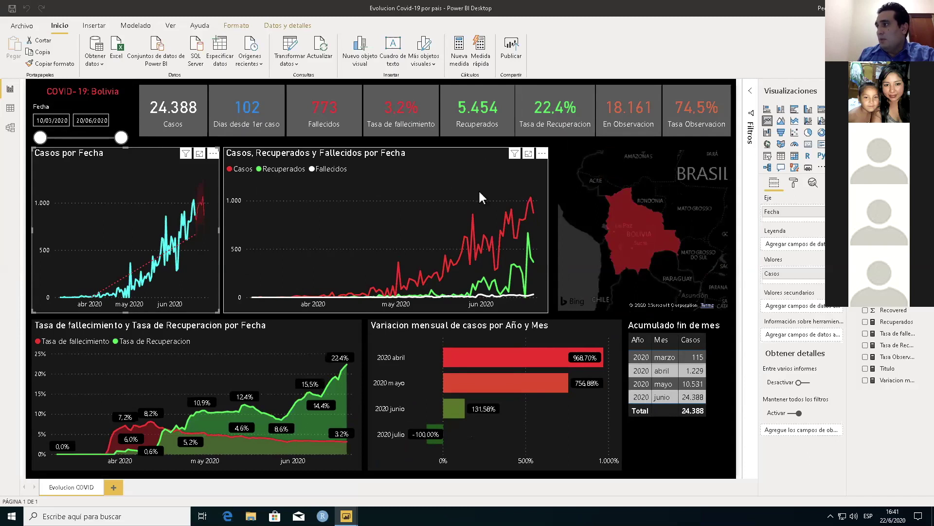
{"action": "left_click", "coordinate": [528, 154]}
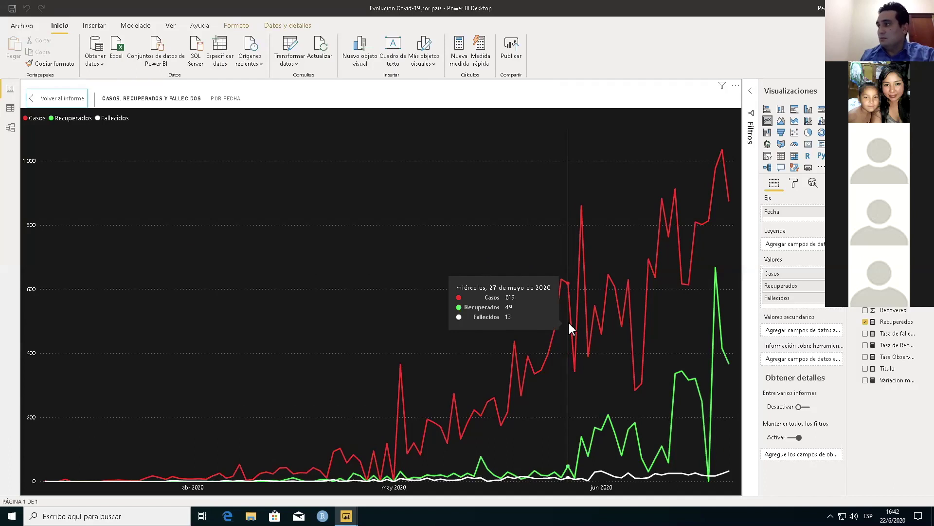
{"action": "left_click", "coordinate": [72, 99]}
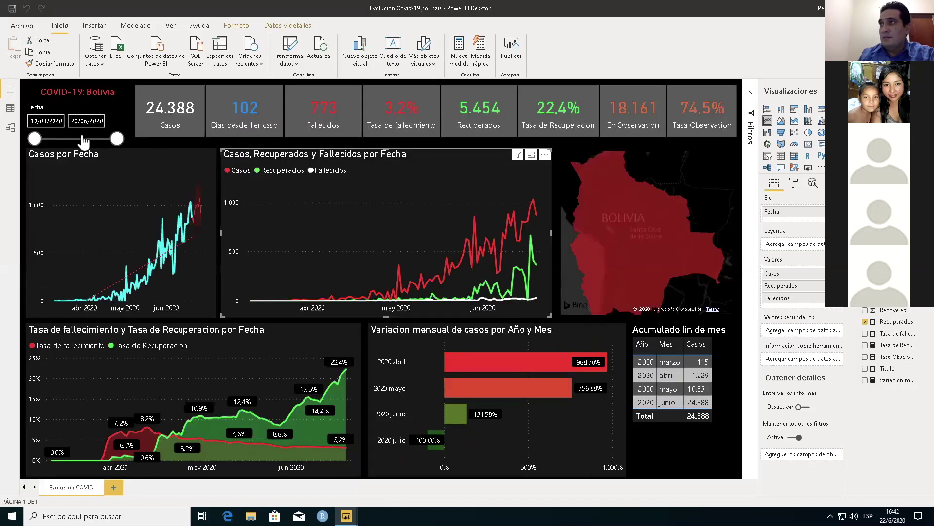
Set the Fecha slicer's start date to 27/04/2020 and view the Casos, Recuperados y Fallecidos chart in focus mode for that period.
{"action": "left_click", "coordinate": [39, 139]}
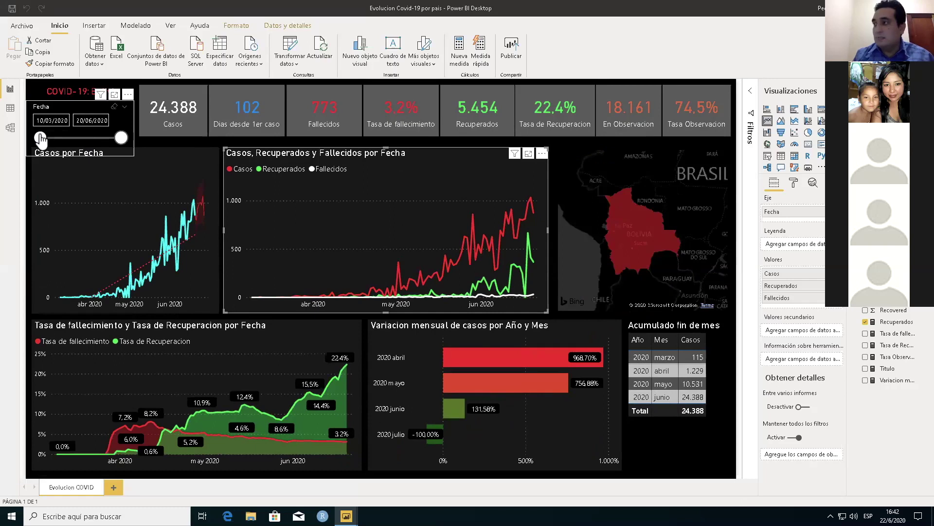
{"action": "left_click_drag", "start_coordinate": [70, 141], "coordinate": [80, 143]}
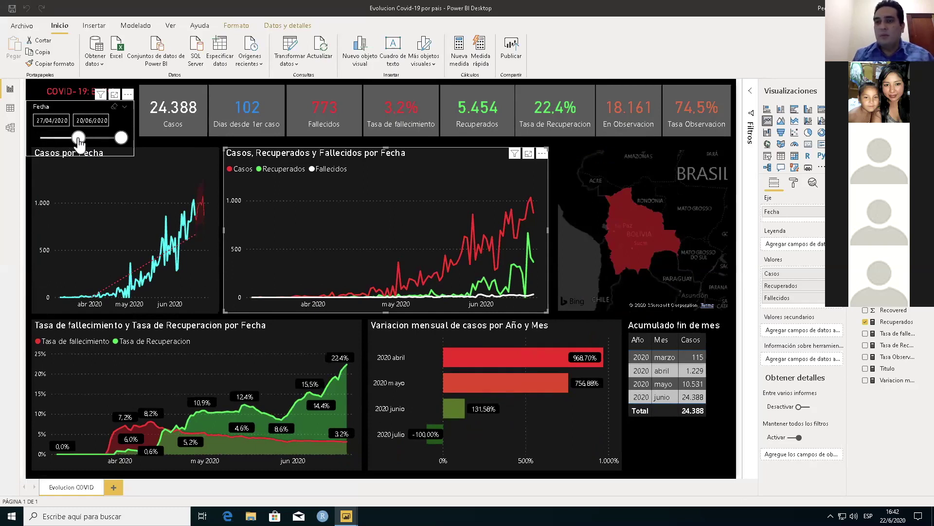
{"action": "left_click", "coordinate": [79, 143]}
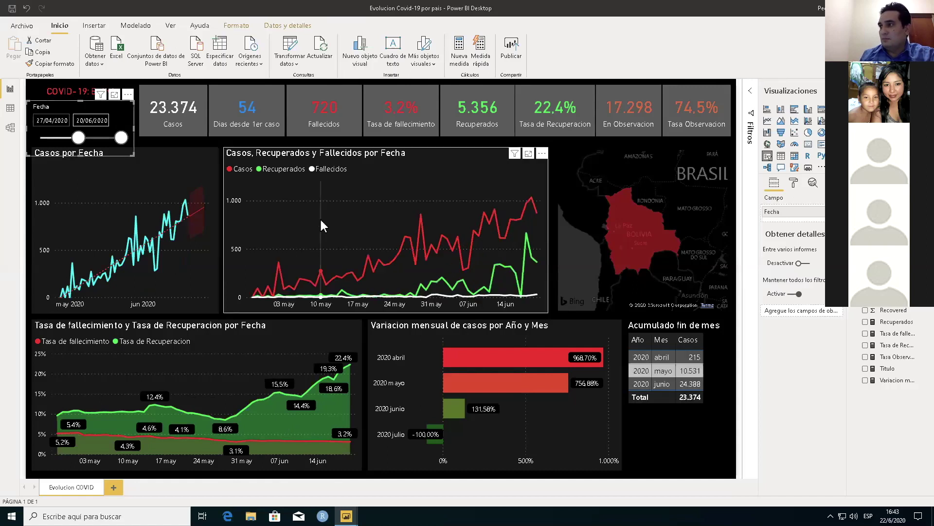
{"action": "left_click", "coordinate": [529, 154]}
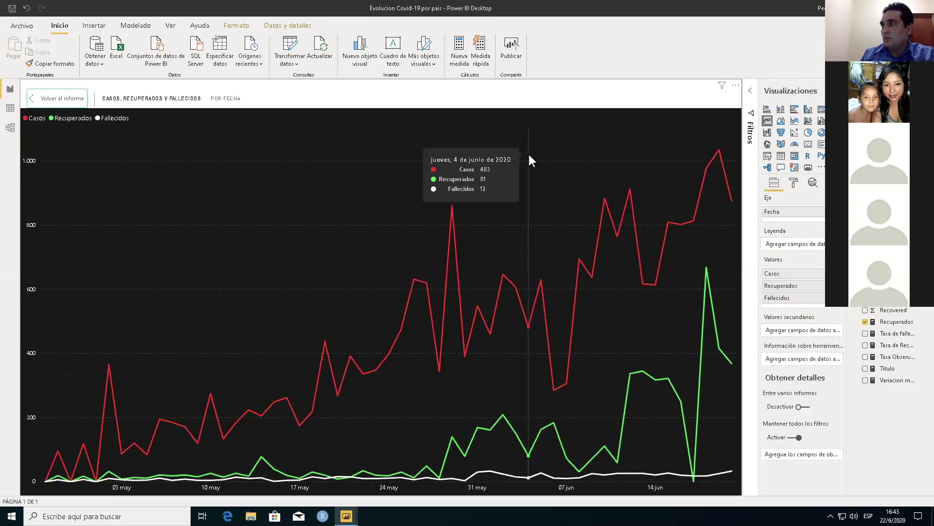
{"action": "left_click", "coordinate": [70, 99]}
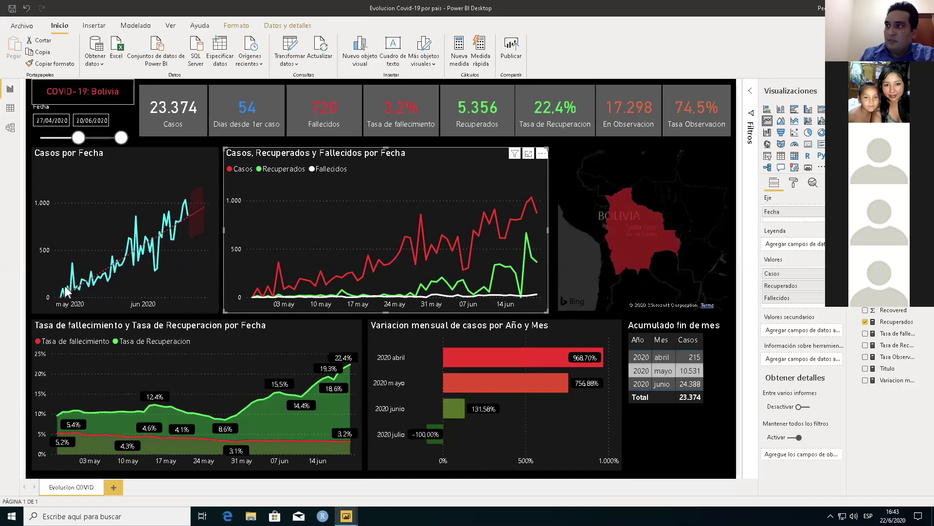
Restore the Fecha slicer's start date to 10/03/2020.
{"action": "mouse_move", "coordinate": [185, 220]}
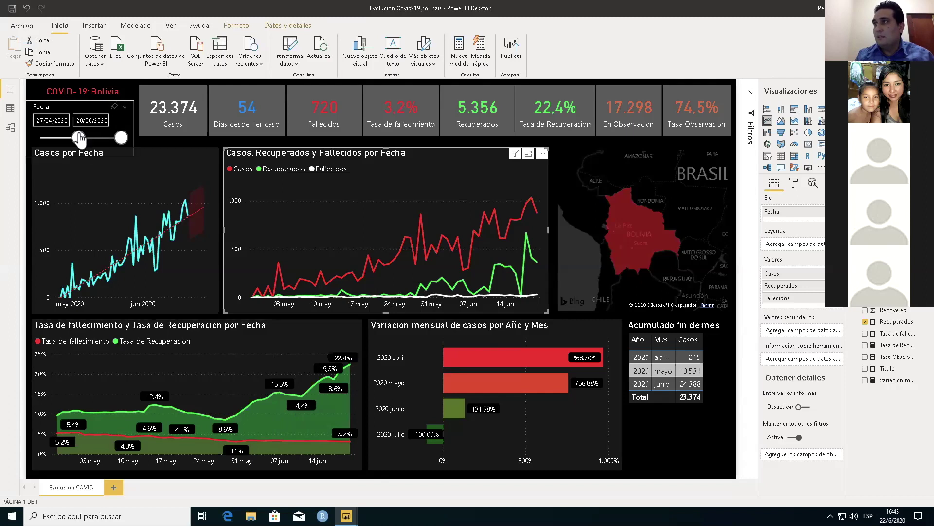
{"action": "left_click_drag", "start_coordinate": [78, 138], "coordinate": [22, 141]}
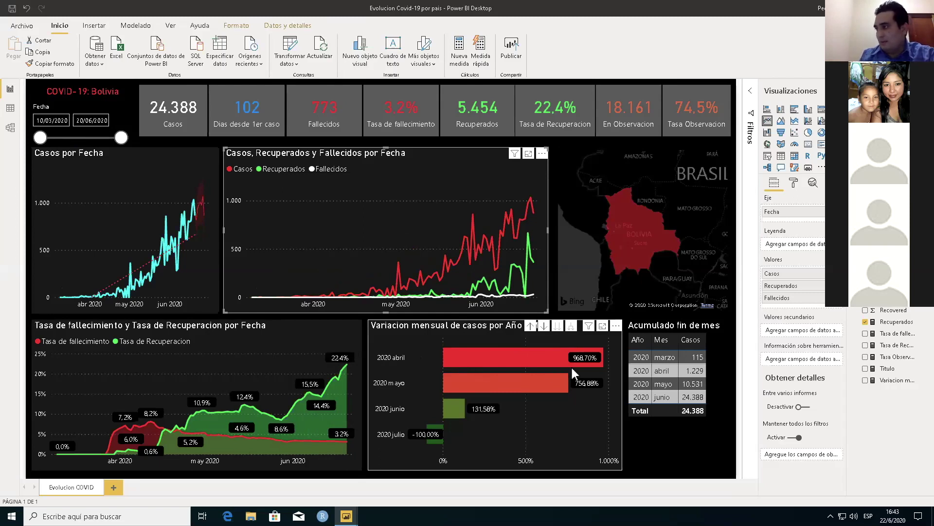
Examine the April and May 2020 bars in the Variacion mensual de casos por Año y Mes chart.
{"action": "mouse_move", "coordinate": [516, 390]}
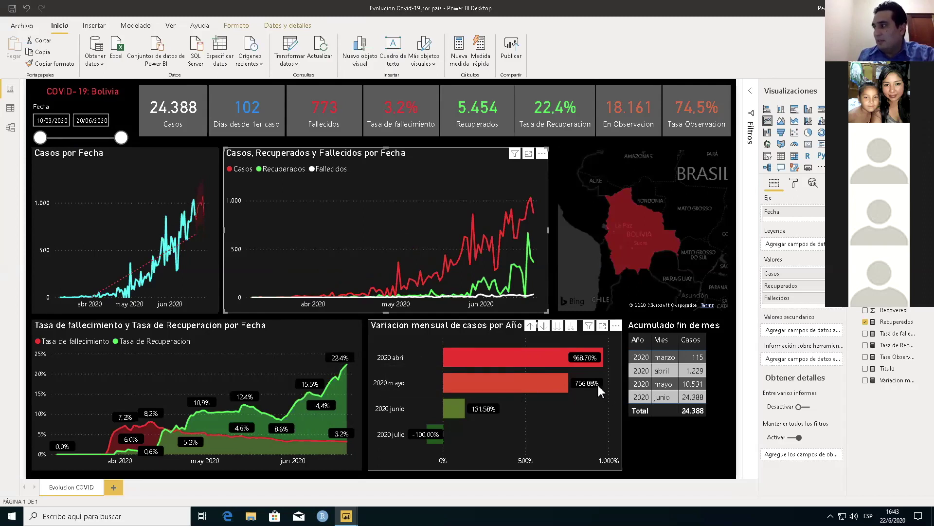
{"action": "mouse_move", "coordinate": [585, 351]}
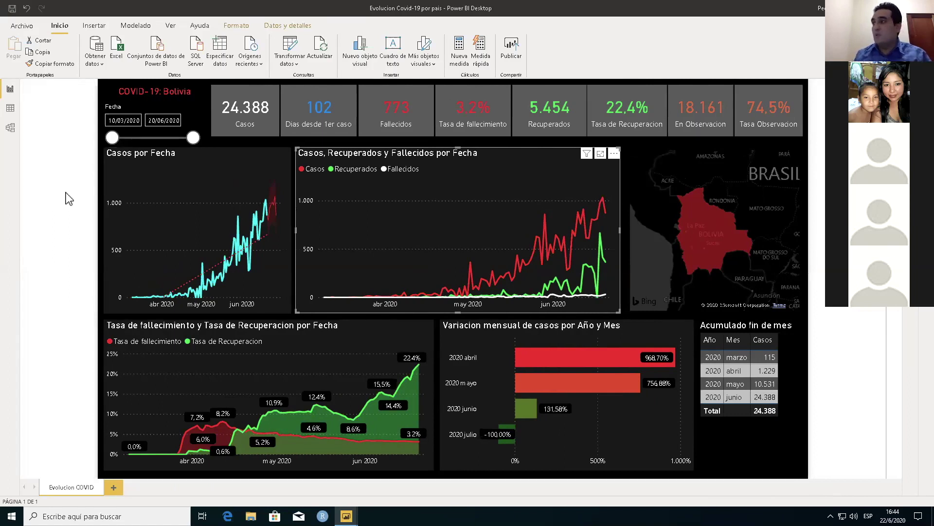
Set the País parameter's current value to Peru in the Power Query editor and apply the change to the report.
{"action": "left_click", "coordinate": [287, 49]}
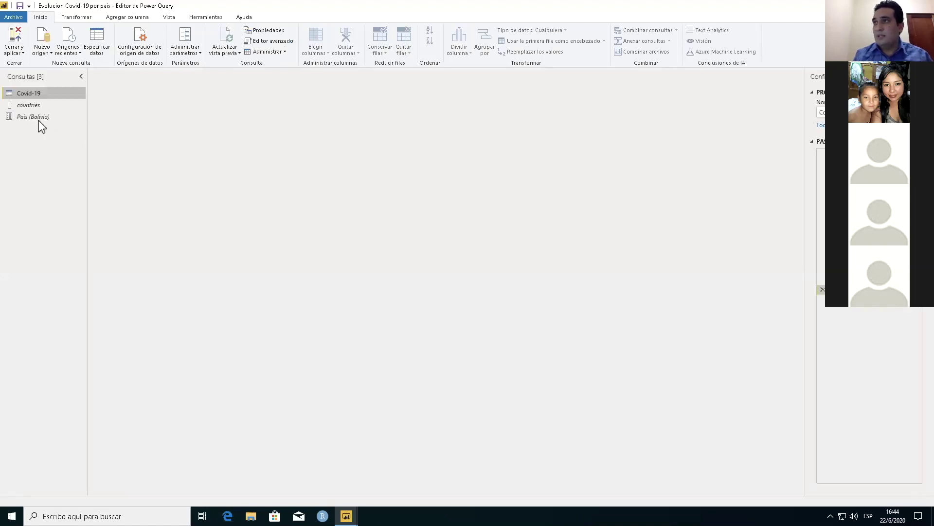
{"action": "left_click", "coordinate": [33, 116]}
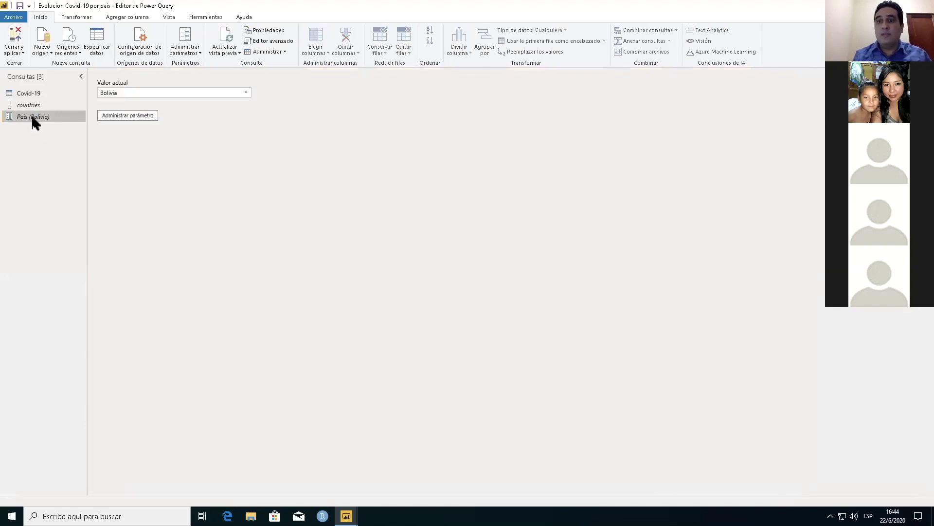
{"action": "left_click", "coordinate": [247, 92]}
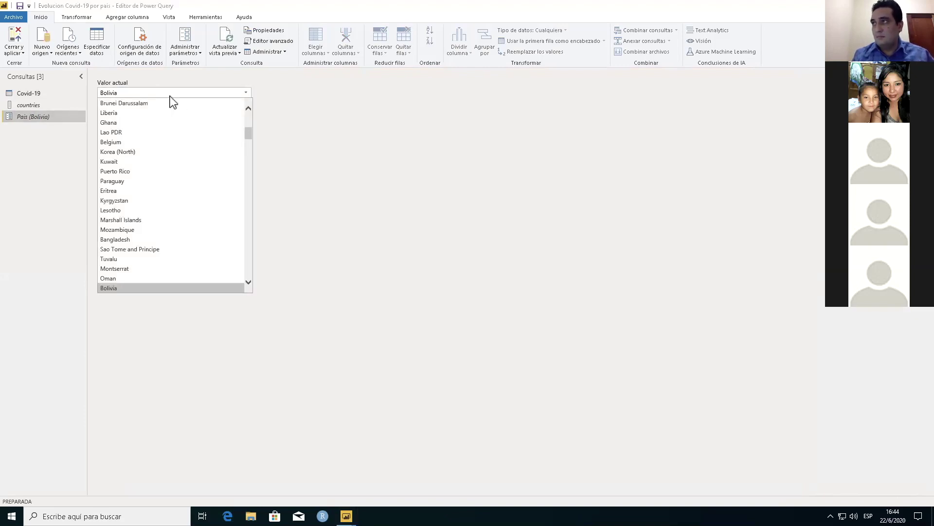
{"action": "left_click", "coordinate": [34, 92]}
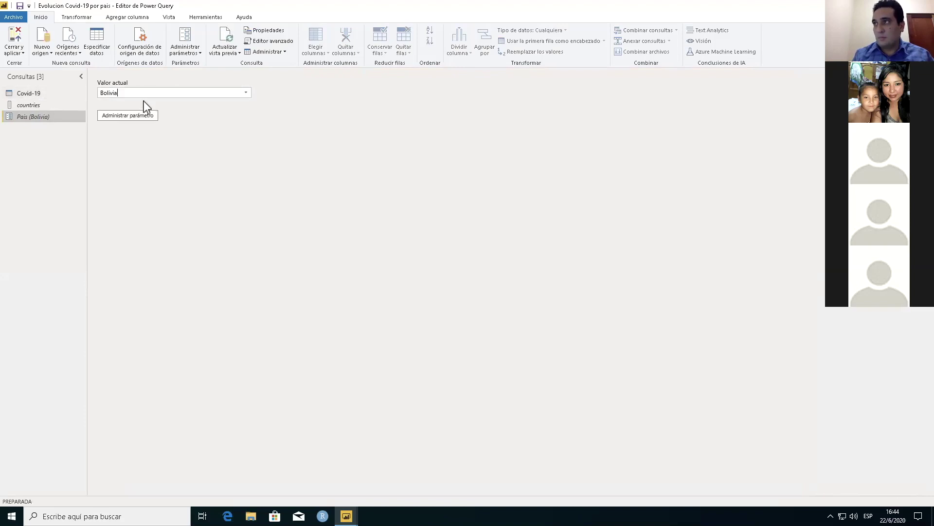
{"action": "key", "text": "BackSpace"}
{"action": "key", "text": "BackSpace"}
{"action": "key", "text": "BackSpace"}
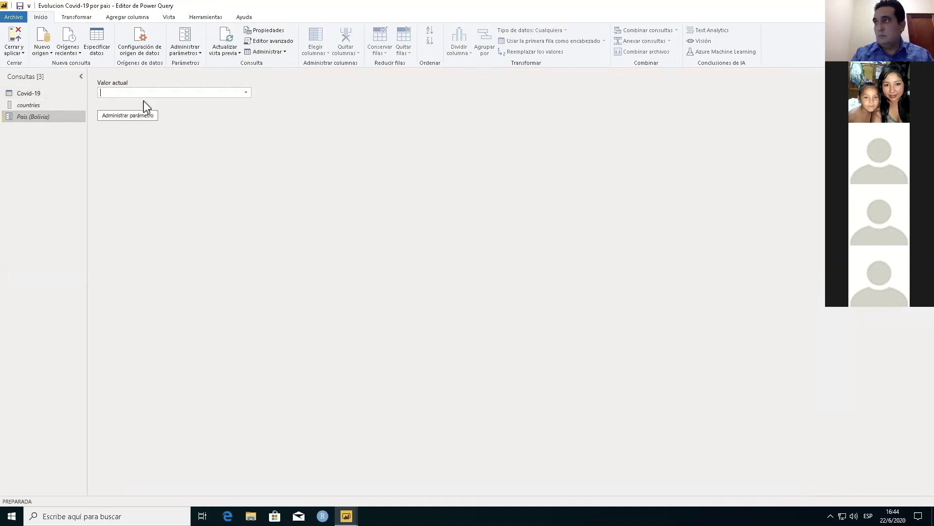
{"action": "type", "text": "Peru"}
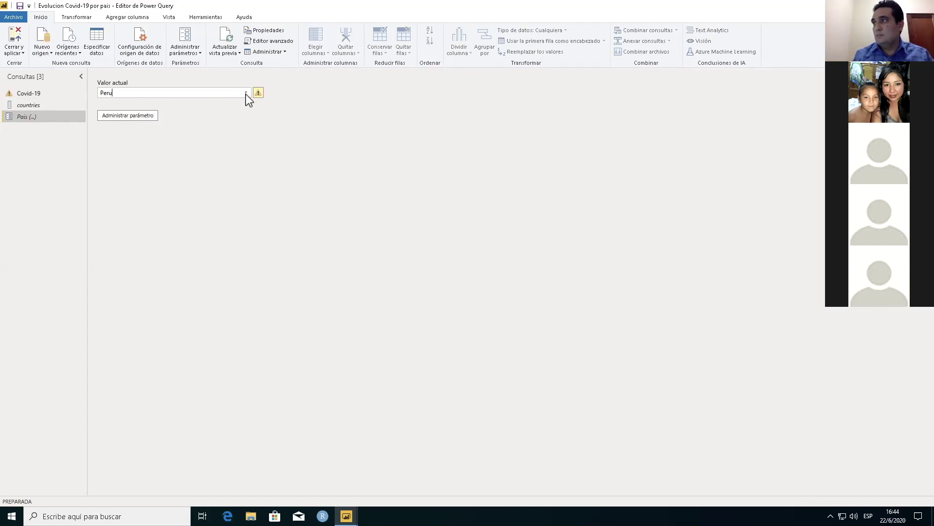
{"action": "key", "text": "Return"}
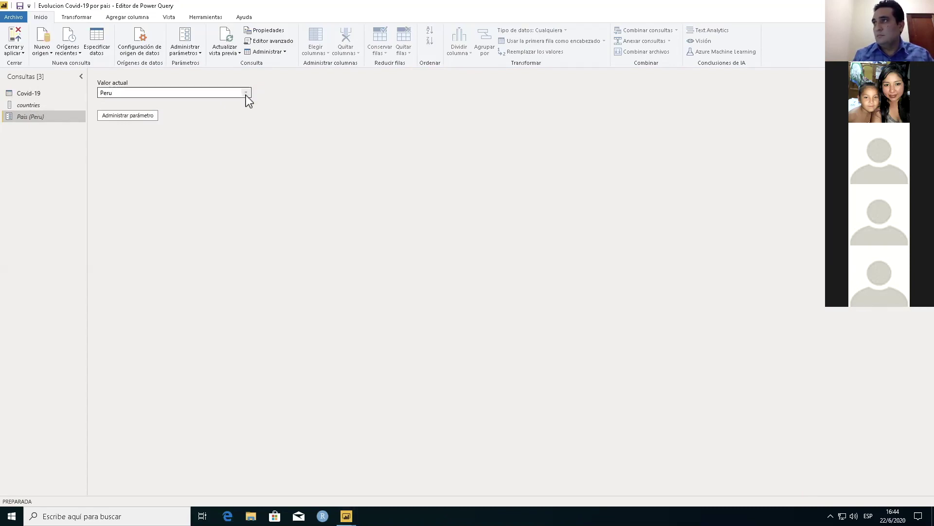
{"action": "left_click", "coordinate": [247, 93]}
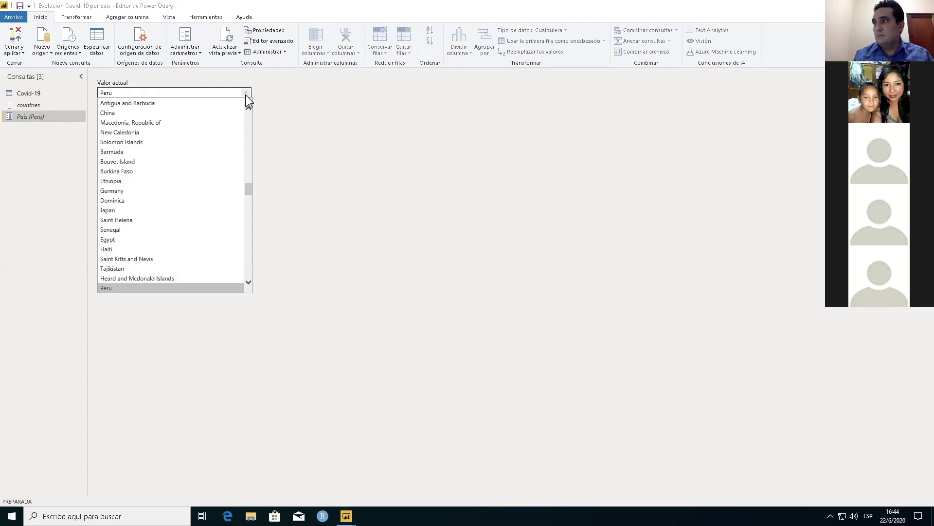
{"action": "left_click", "coordinate": [109, 288]}
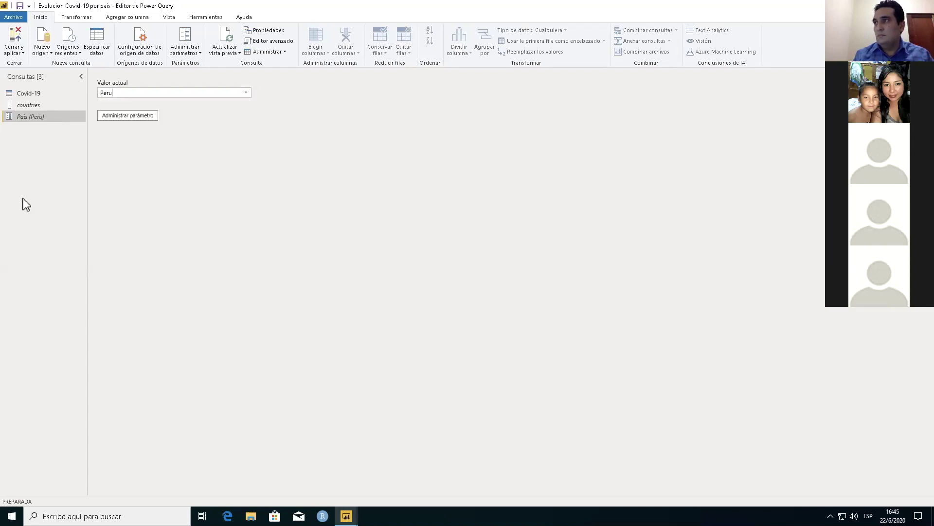
{"action": "left_click", "coordinate": [14, 39]}
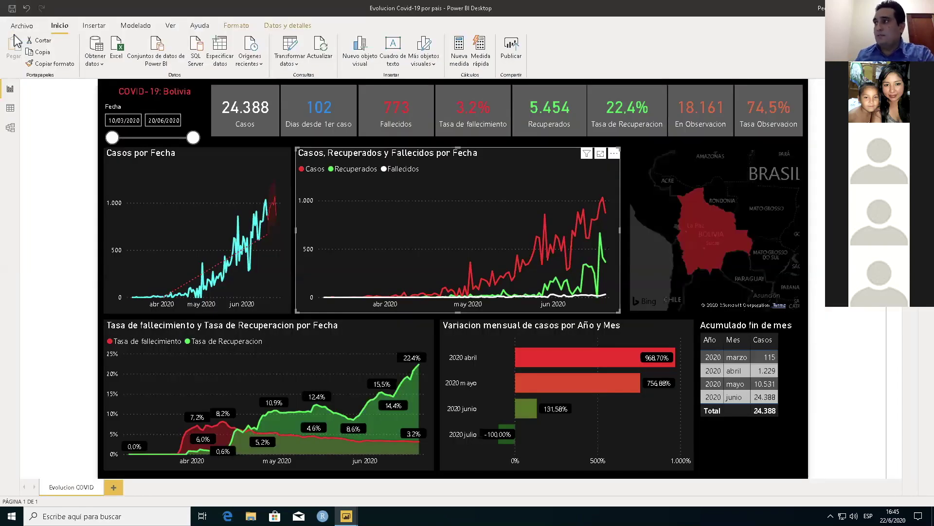
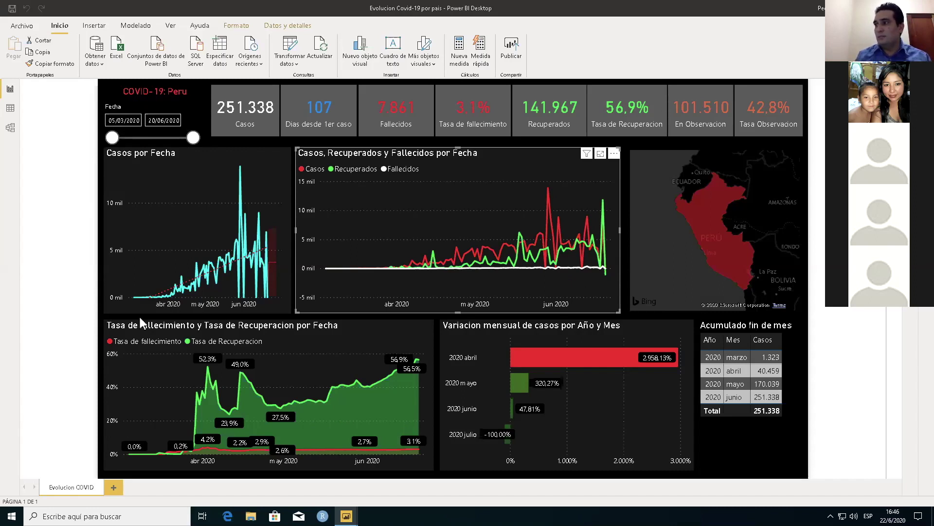
Inspect Peru's Tasa de fallecimiento y Tasa de Recuperacion por Fecha chart, including the values for 21 May 2020, and clear the visual selection.
{"action": "mouse_move", "coordinate": [254, 281]}
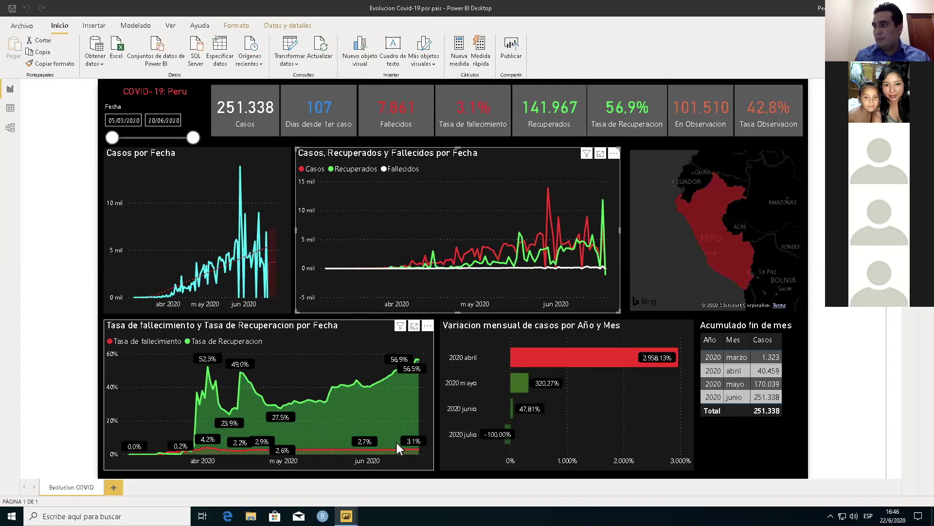
{"action": "mouse_move", "coordinate": [399, 449]}
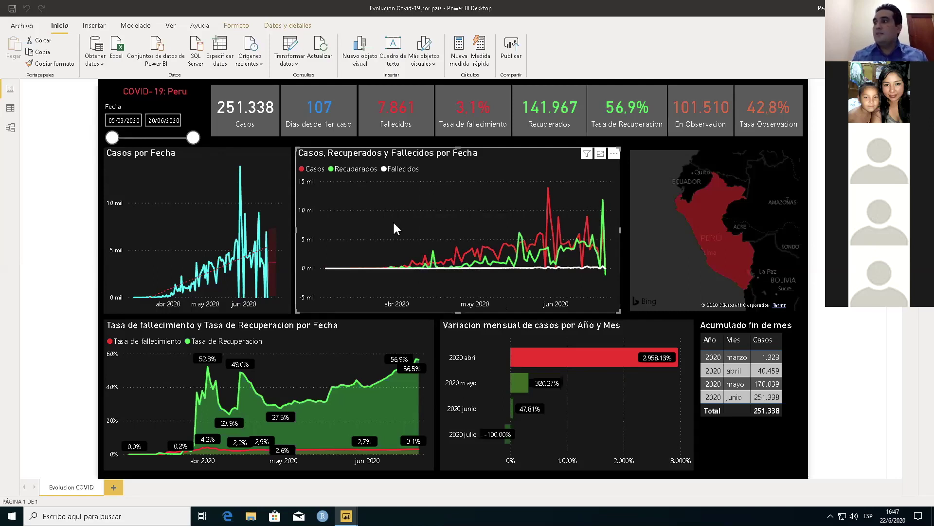
{"action": "mouse_move", "coordinate": [339, 360]}
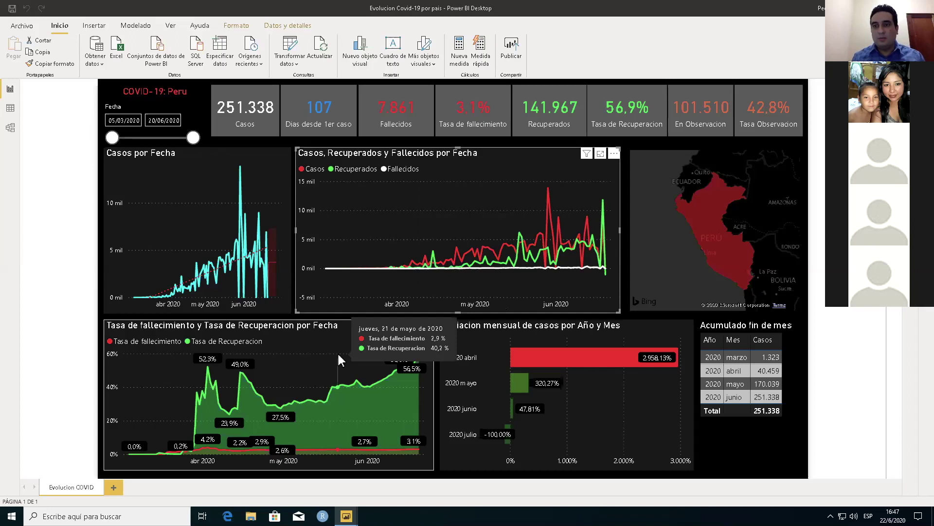
{"action": "left_click", "coordinate": [73, 342]}
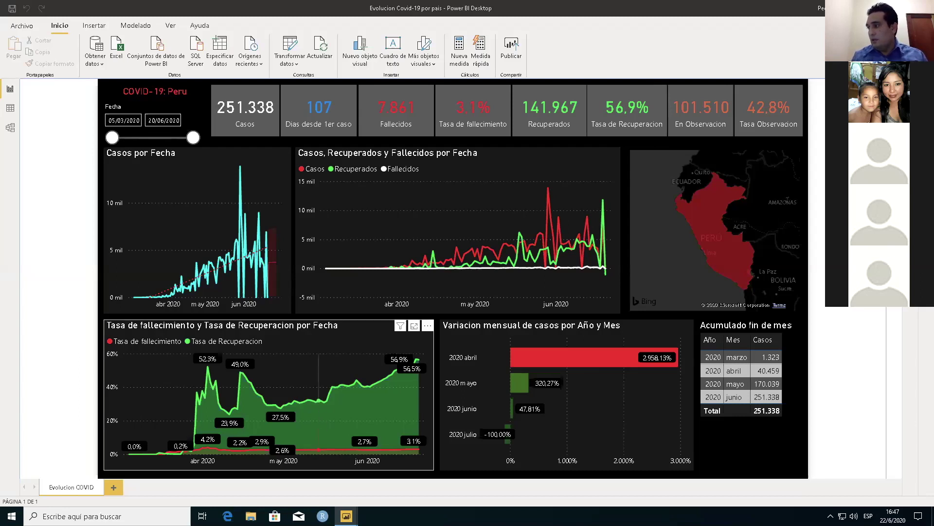
{"action": "mouse_move", "coordinate": [319, 412]}
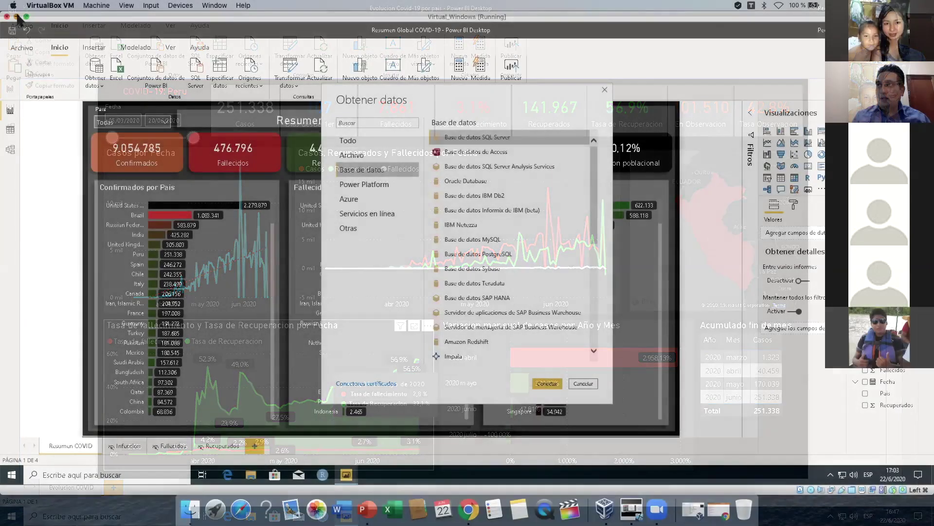
Minimize the virtual machine window and show the webinar cover image full screen in Preview.
{"action": "left_click", "coordinate": [17, 16]}
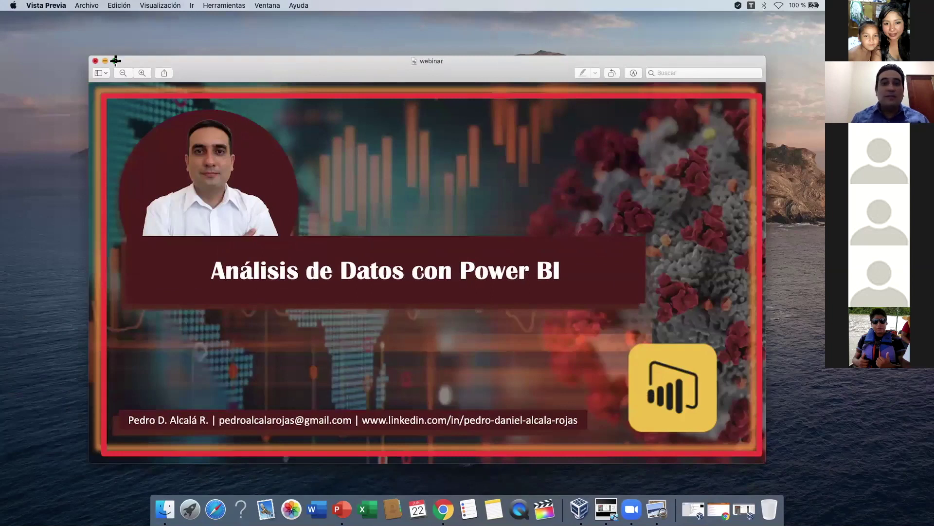
{"action": "left_click", "coordinate": [115, 59]}
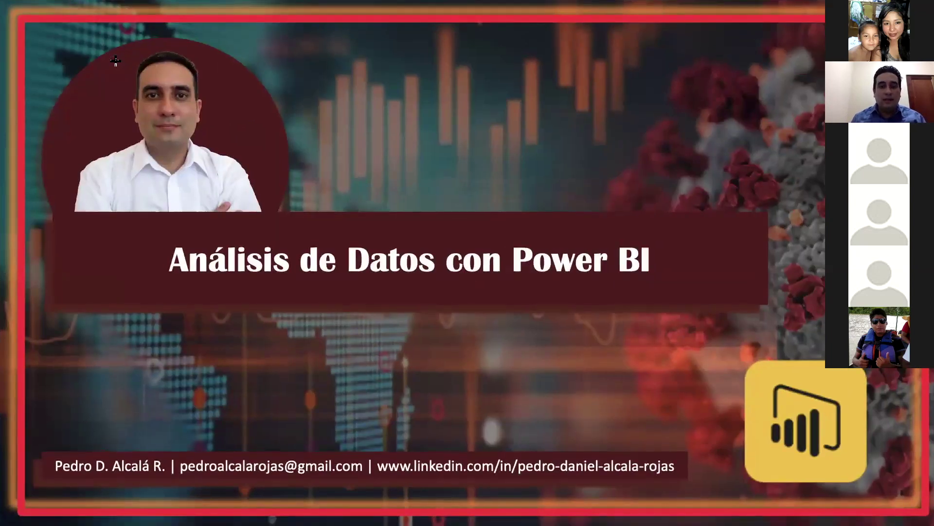